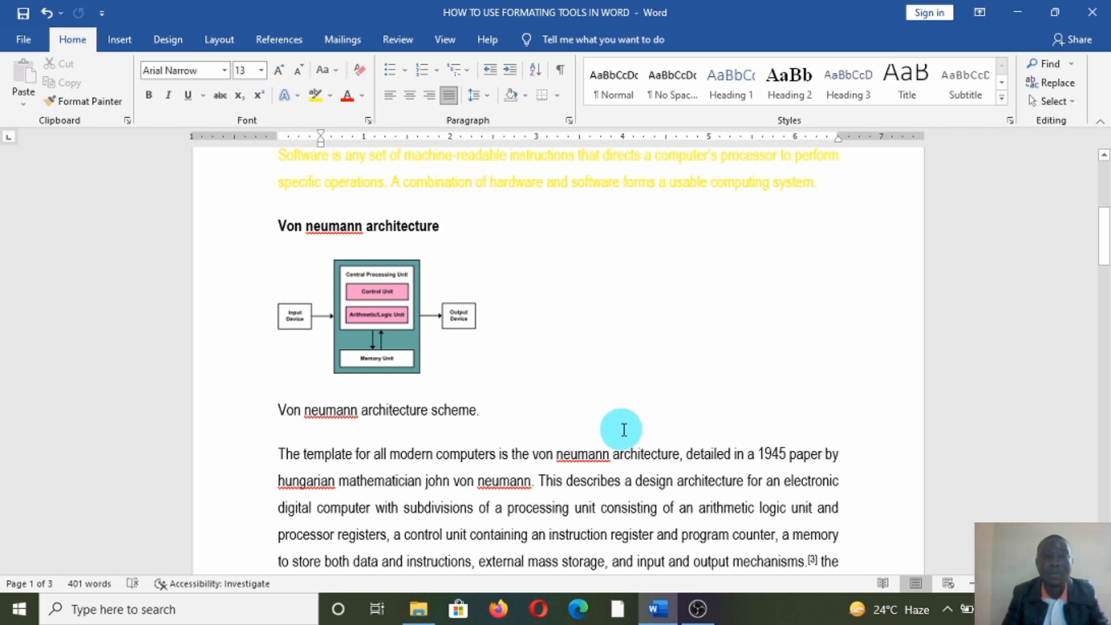
- Scroll past the Von Neumann diagram and hardware list to the empty page 3
scroll(624, 429, "down", 5)
scroll(624, 431, "down", 3)
scroll(623, 431, "up", 8)
scroll(624, 433, "up", 4)
scroll(623, 432, "down", 7)
scroll(623, 435, "down", 9)
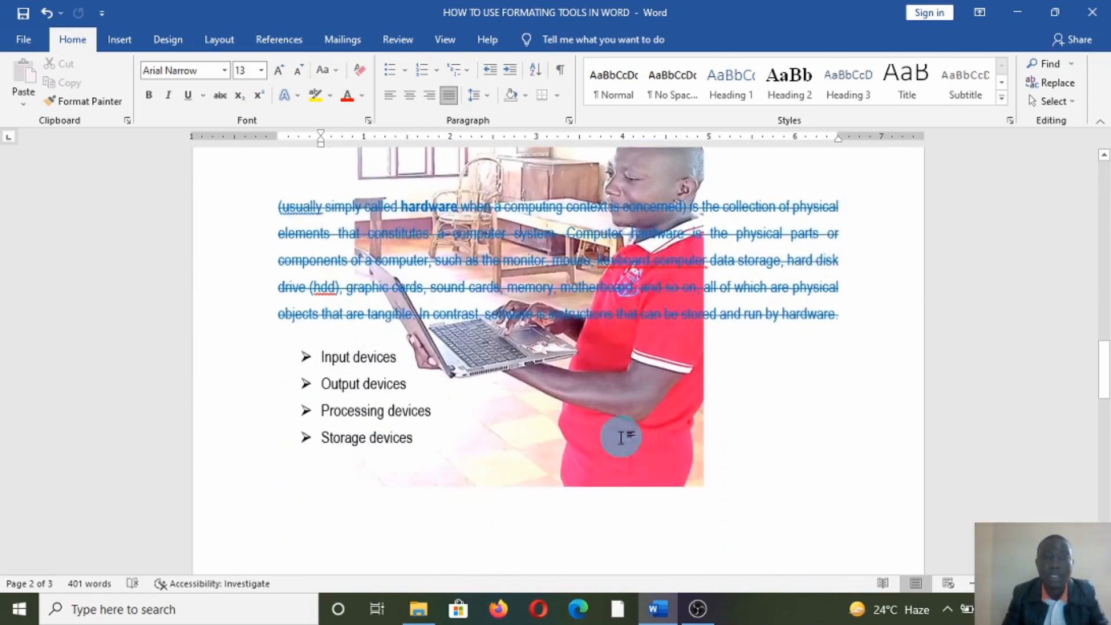
scroll(621, 437, "down", 6)
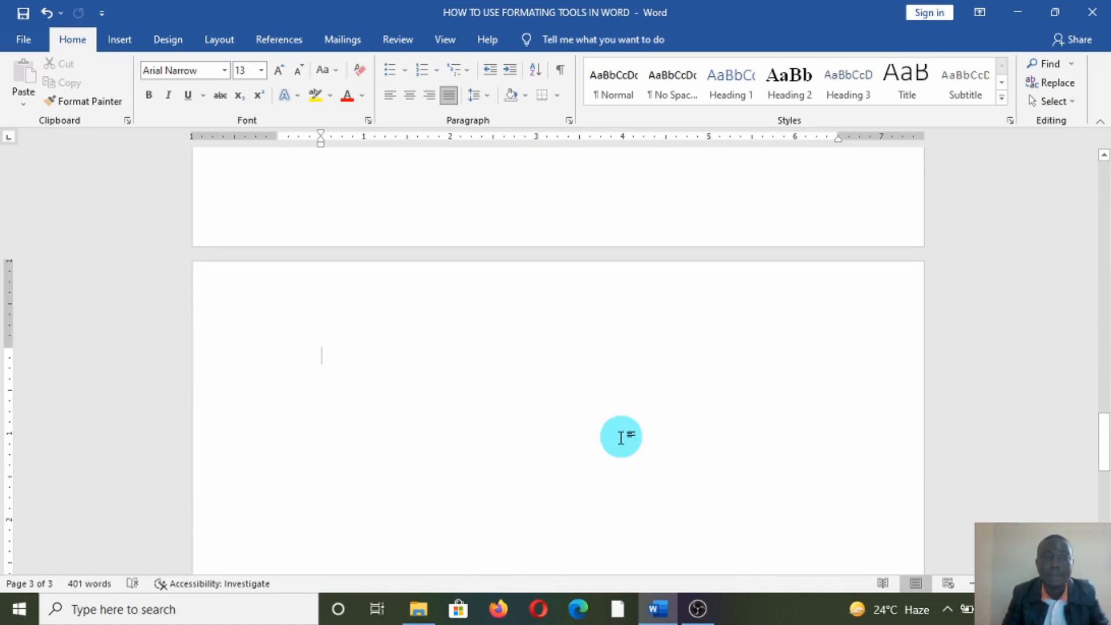
- Show the Insert tab commands with blank page 3 in view
scroll(526, 362, "up", 1)
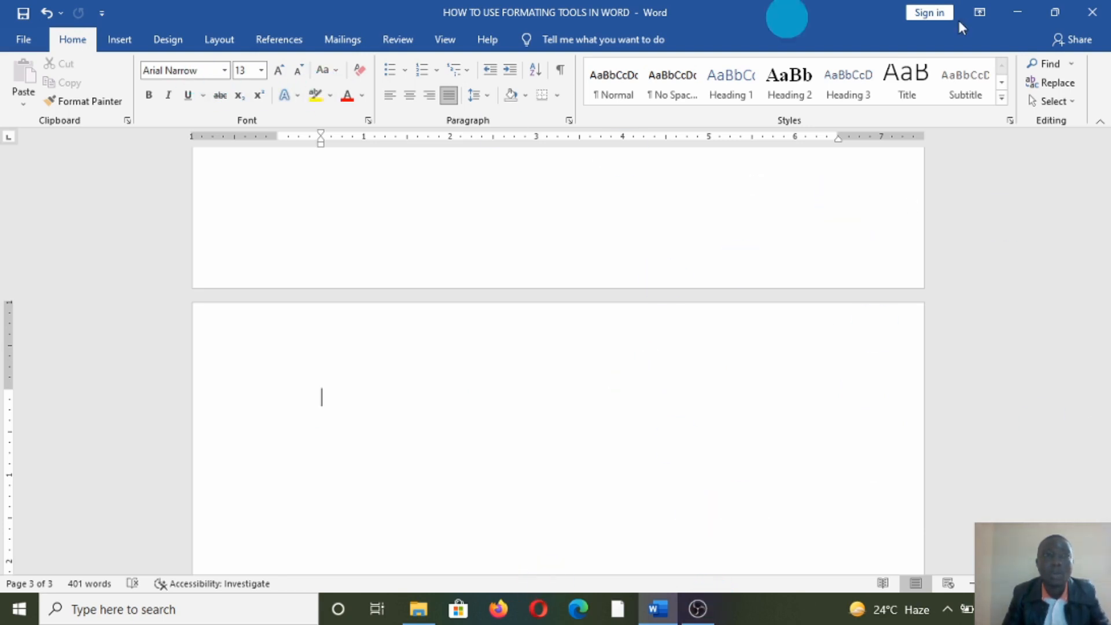
left_click(119, 42)
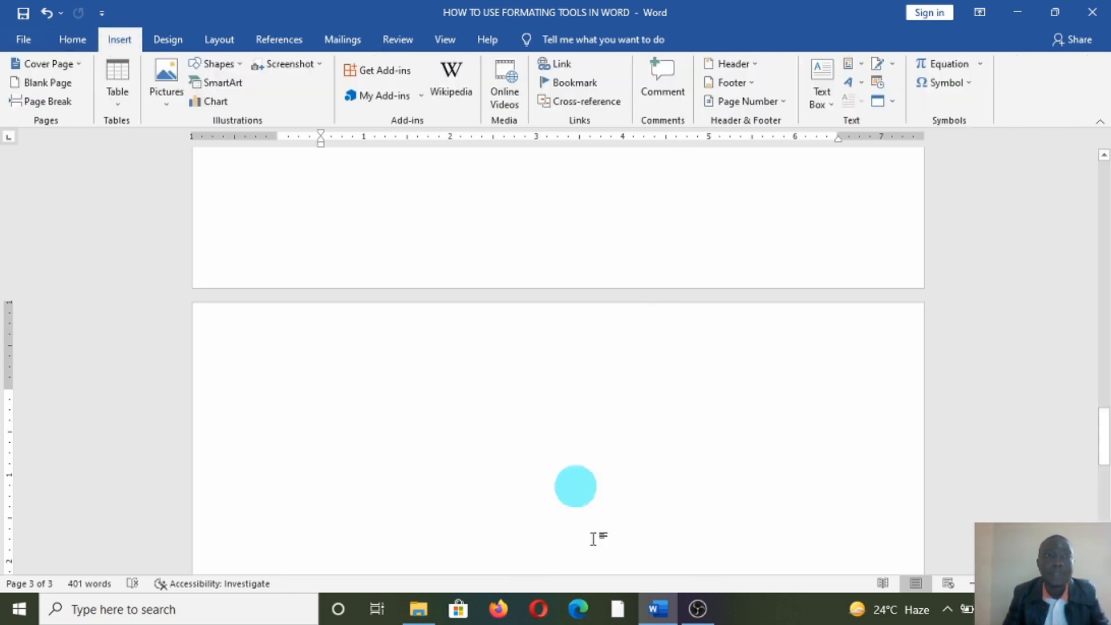
- Insert an empty 4-column by 6-row table from the Table grid
left_click(116, 103)
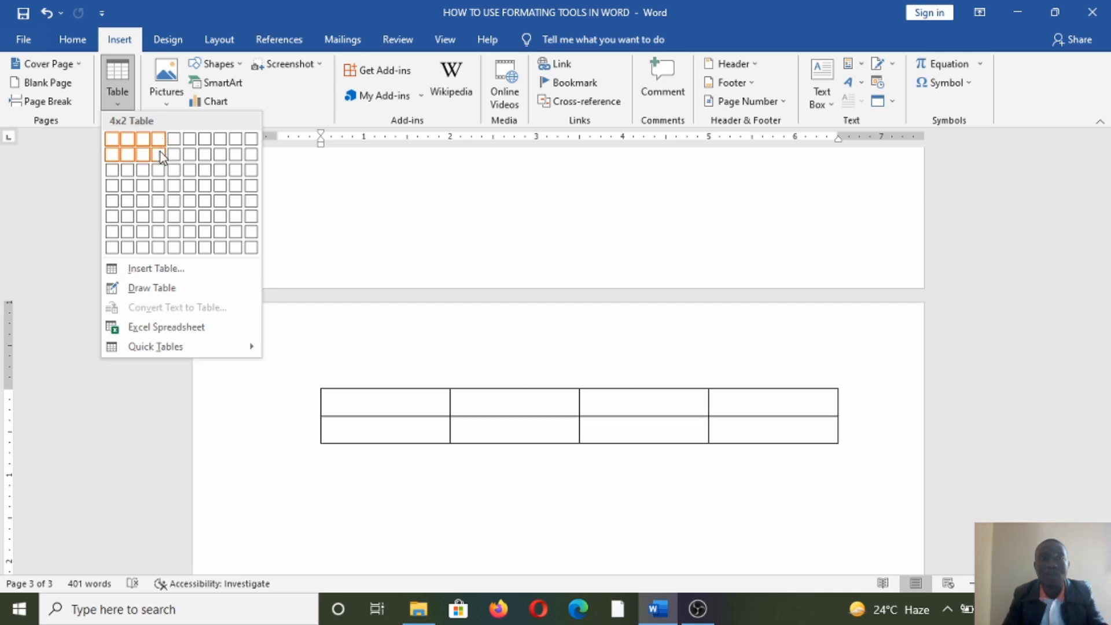
left_click(158, 219)
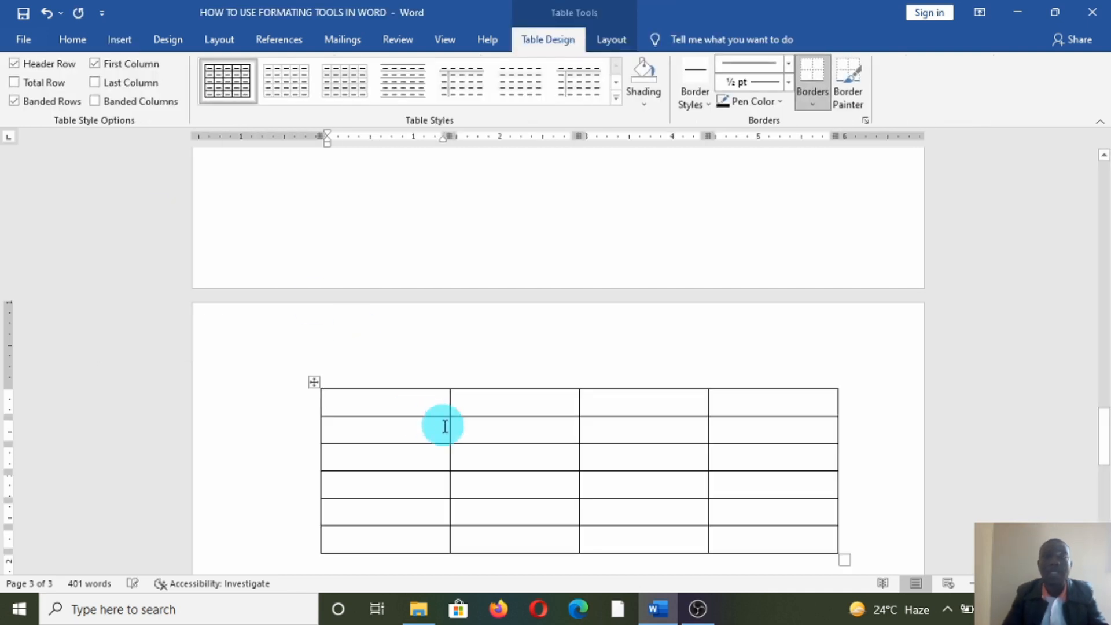
- Select the new table's cells column by column across all four columns
scroll(448, 426, "down", 1)
scroll(447, 426, "down", 1)
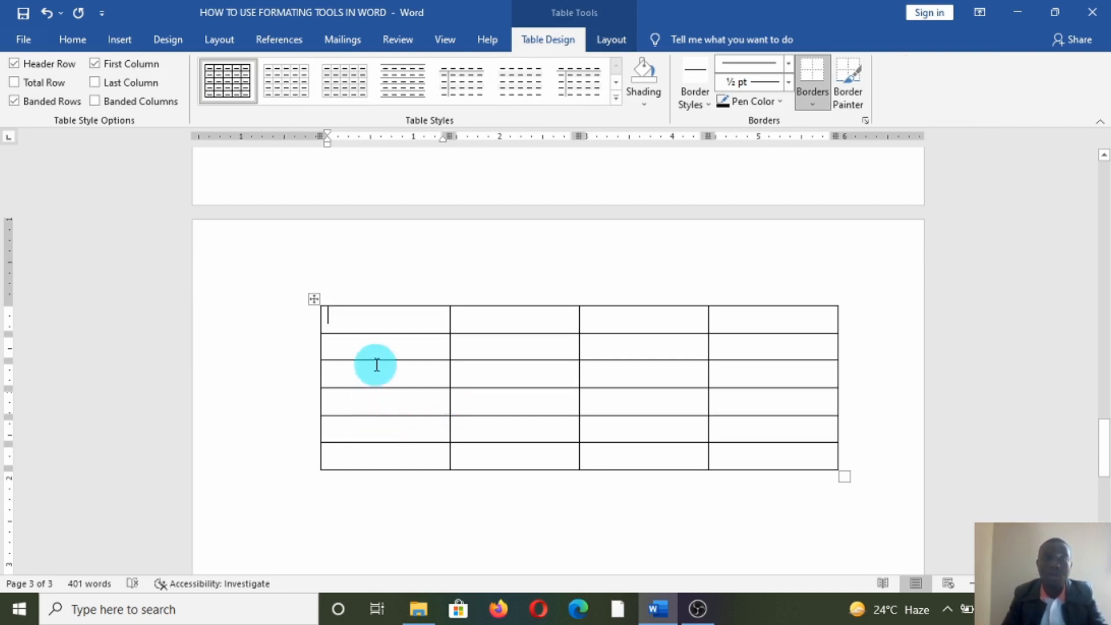
left_click_drag(372, 323, 382, 457)
left_click_drag(494, 325, 508, 417)
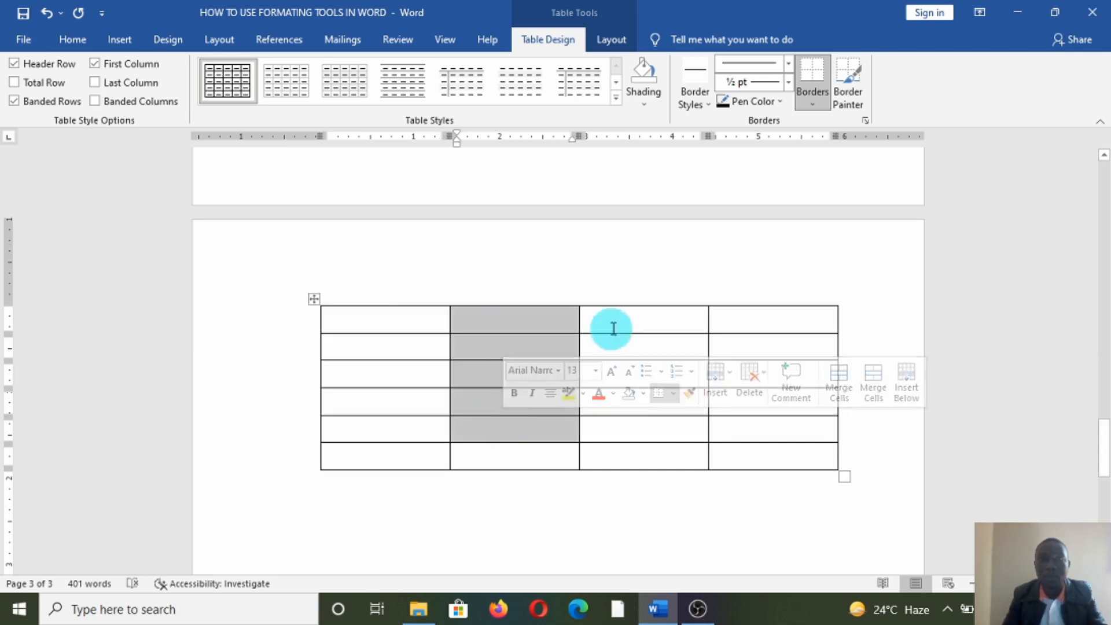
left_click_drag(613, 328, 617, 424)
left_click_drag(741, 316, 741, 407)
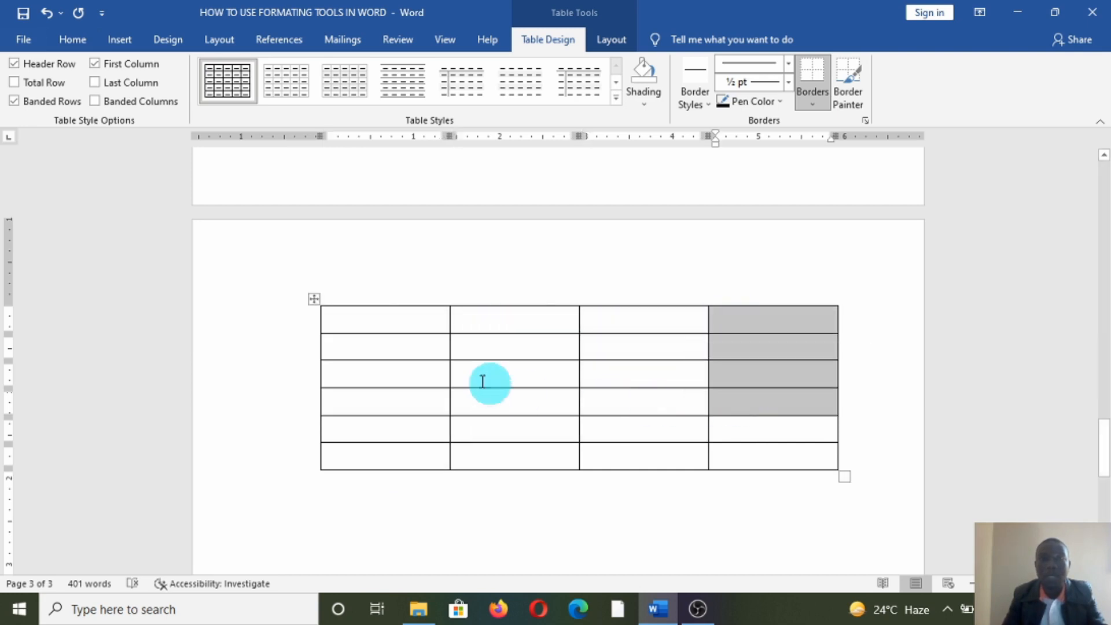
- Move the caret down through the six cells of column 1
left_click(388, 323)
left_click(375, 351)
left_click(364, 379)
left_click(358, 408)
left_click(356, 425)
left_click(358, 453)
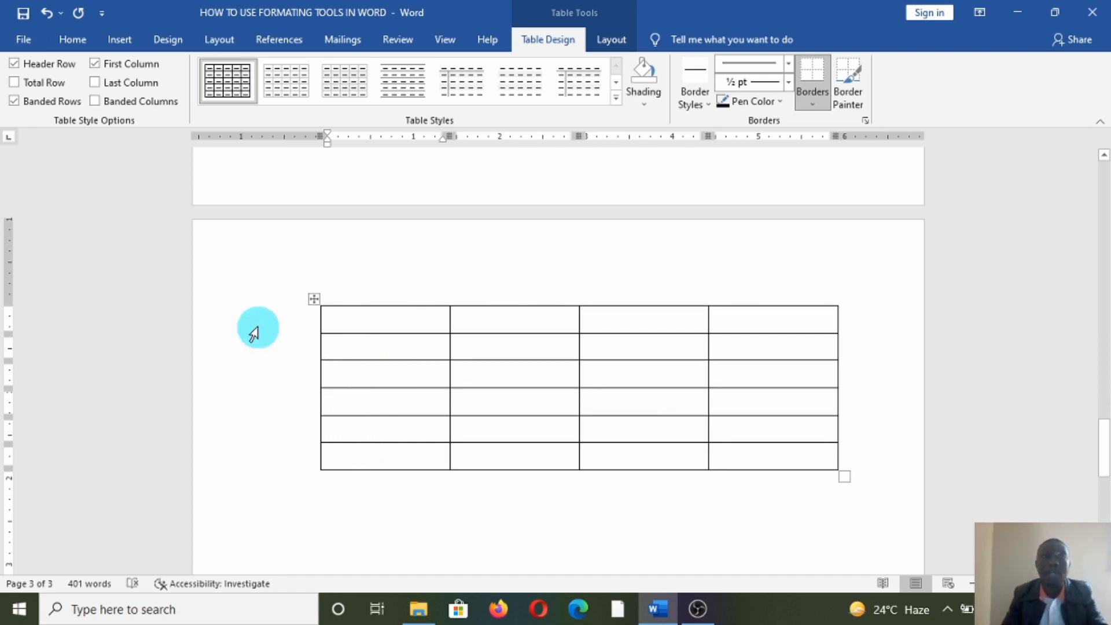
- Open the Insert tab's Table choices and dismiss them without inserting anything
left_click(121, 40)
left_click(117, 95)
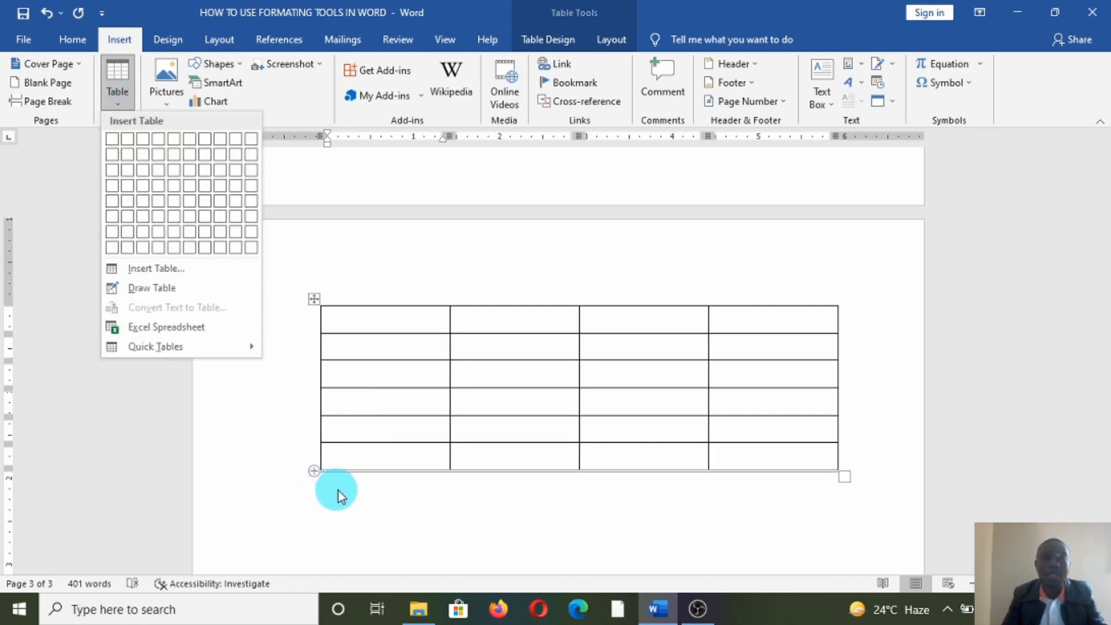
left_click(387, 525)
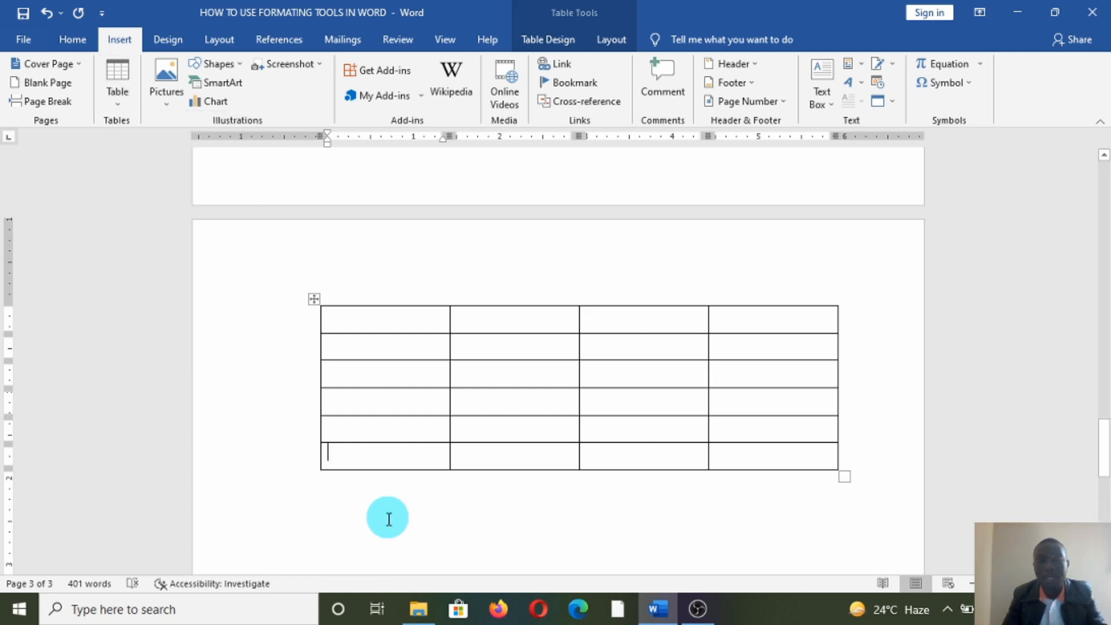
- Add a blank line below the table and reopen the Table dropdown
left_click(874, 478)
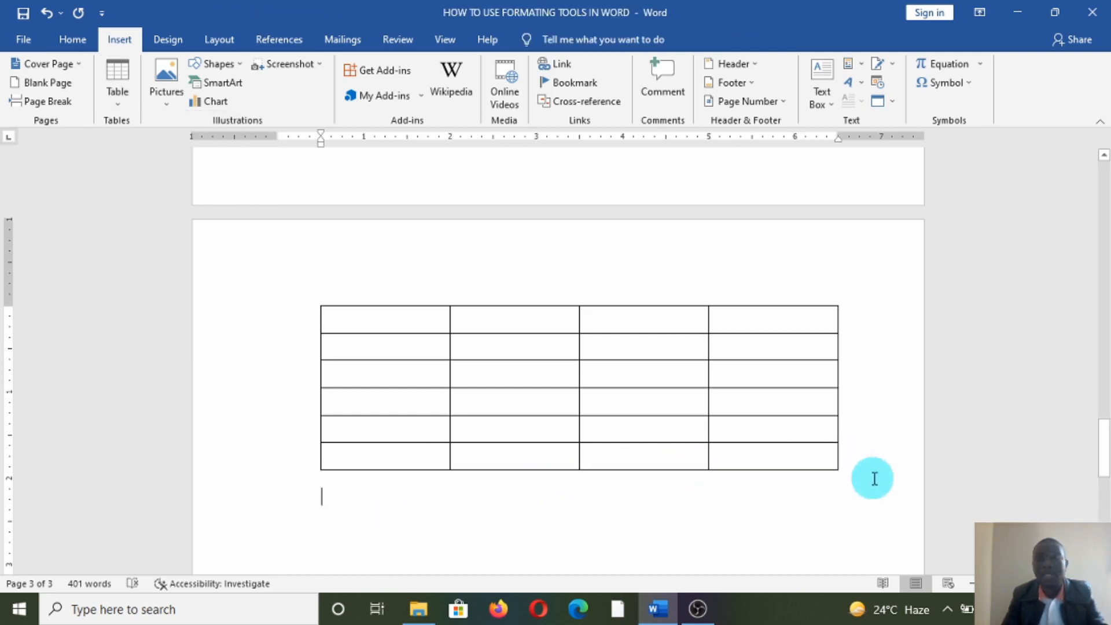
scroll(555, 512, "down", 2)
key("Return")
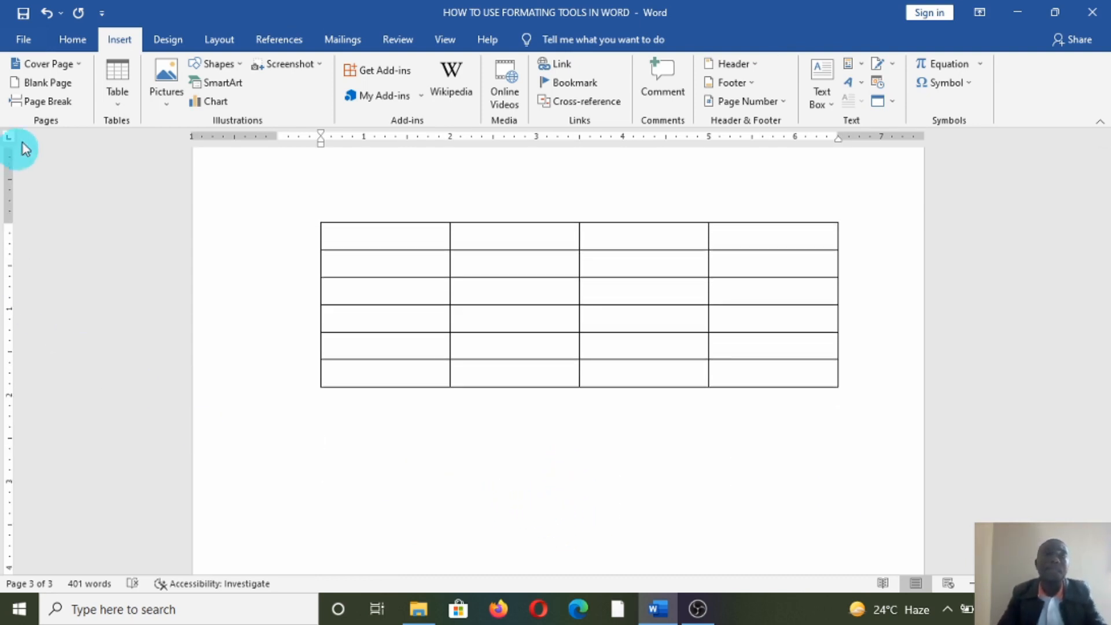
left_click(117, 98)
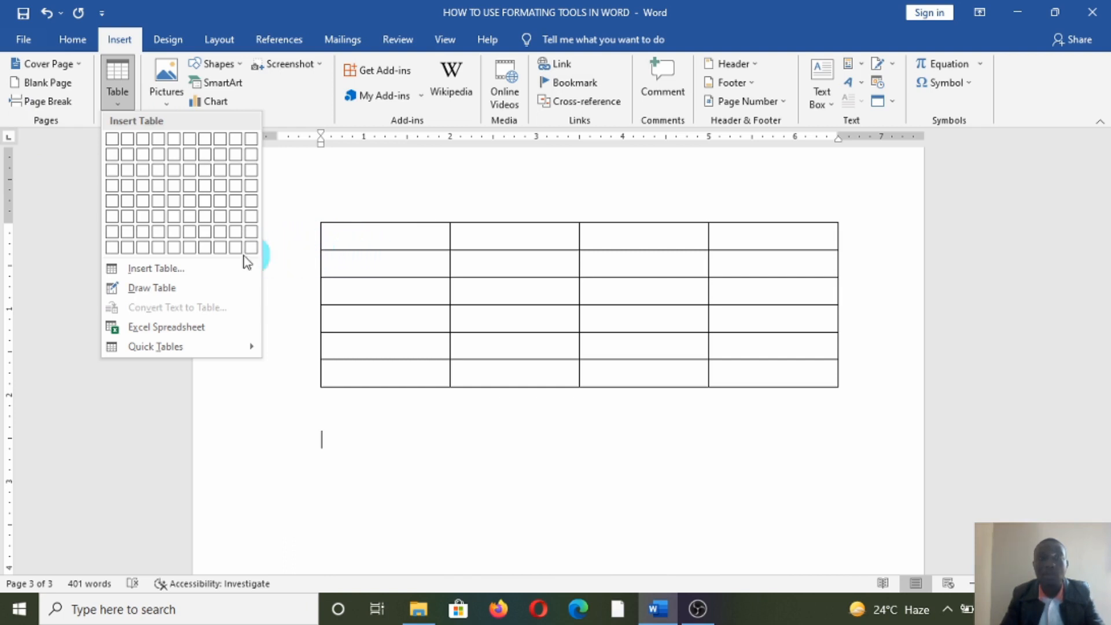
- Create a second 4-column, 6-row table via the Insert Table dialog, caret placed below it
left_click(151, 269)
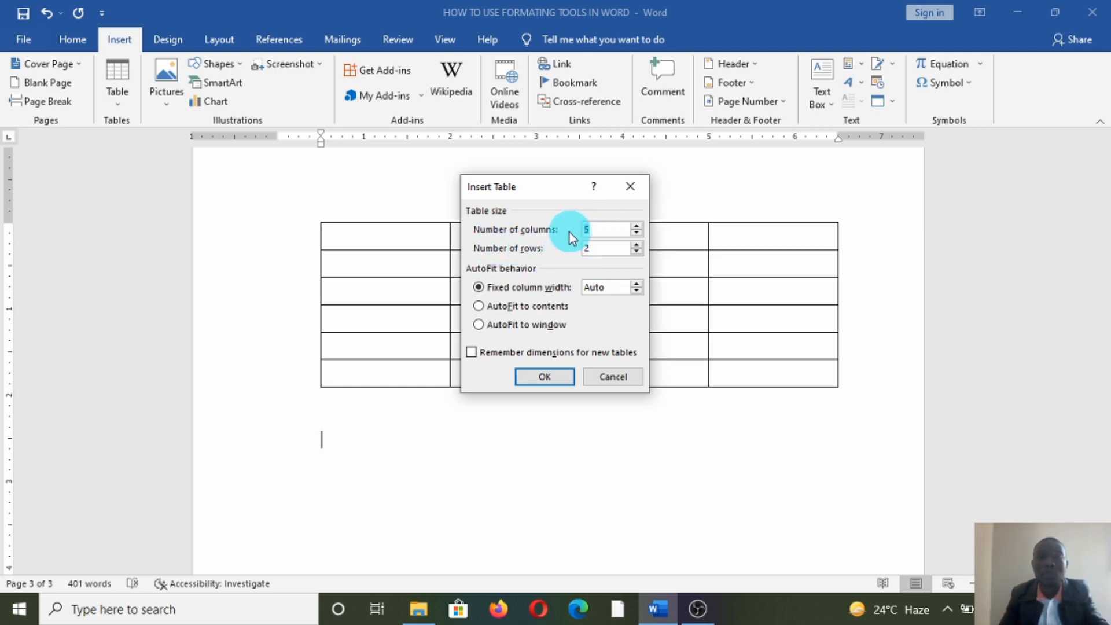
key("Tab")
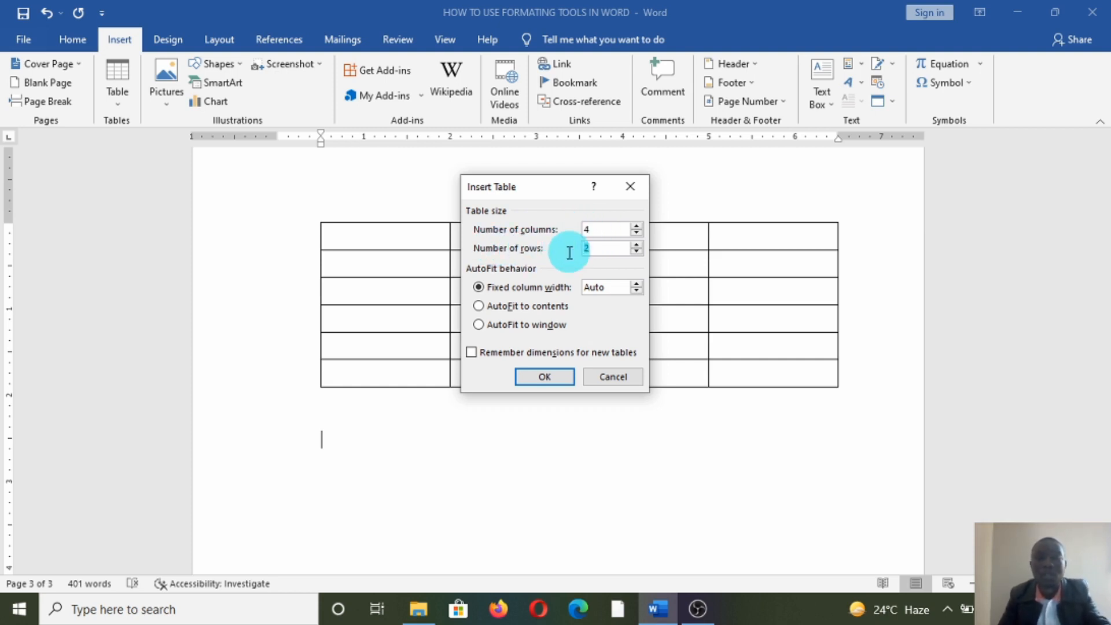
left_click(541, 377)
scroll(492, 416, "down", 3)
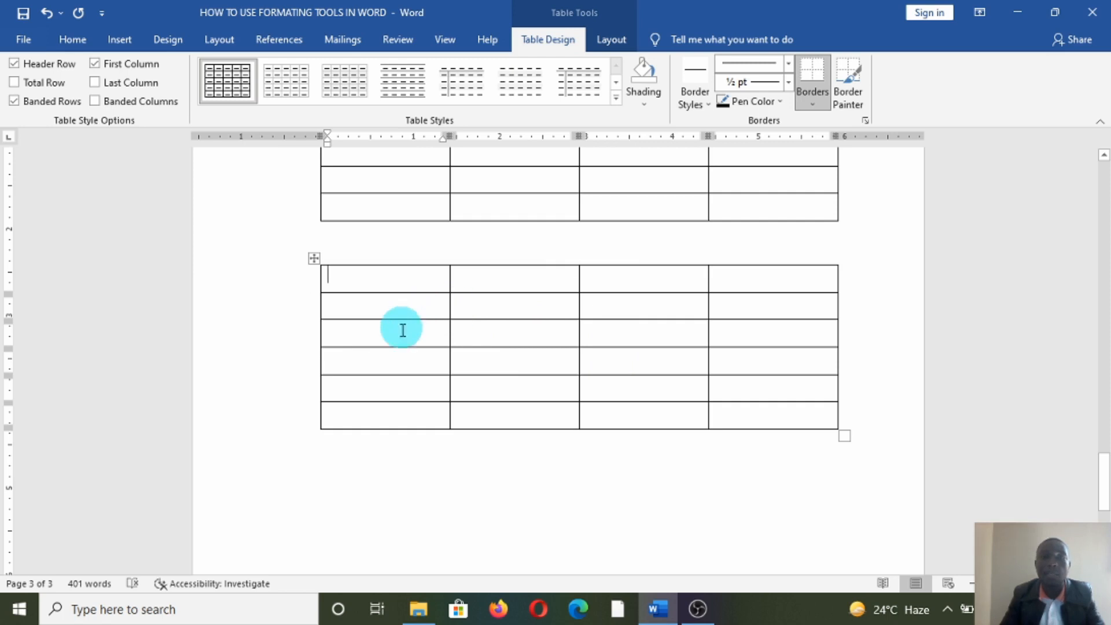
left_click(372, 466)
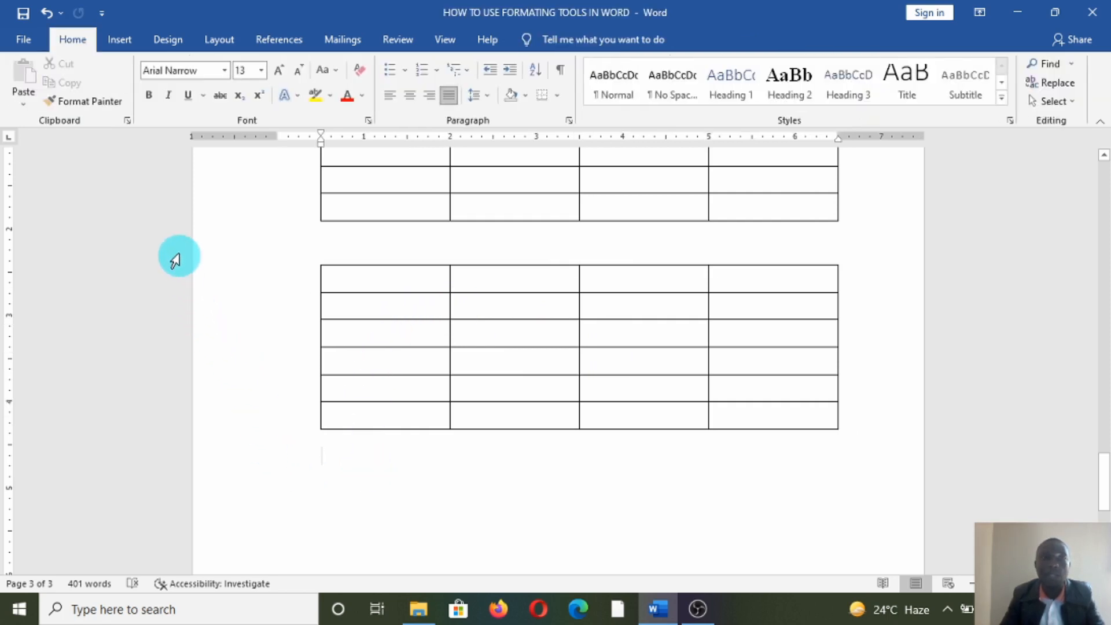
- Turn on Draw Table from Insert > Table and reveal the blank area below the tables
left_click(127, 45)
left_click(116, 78)
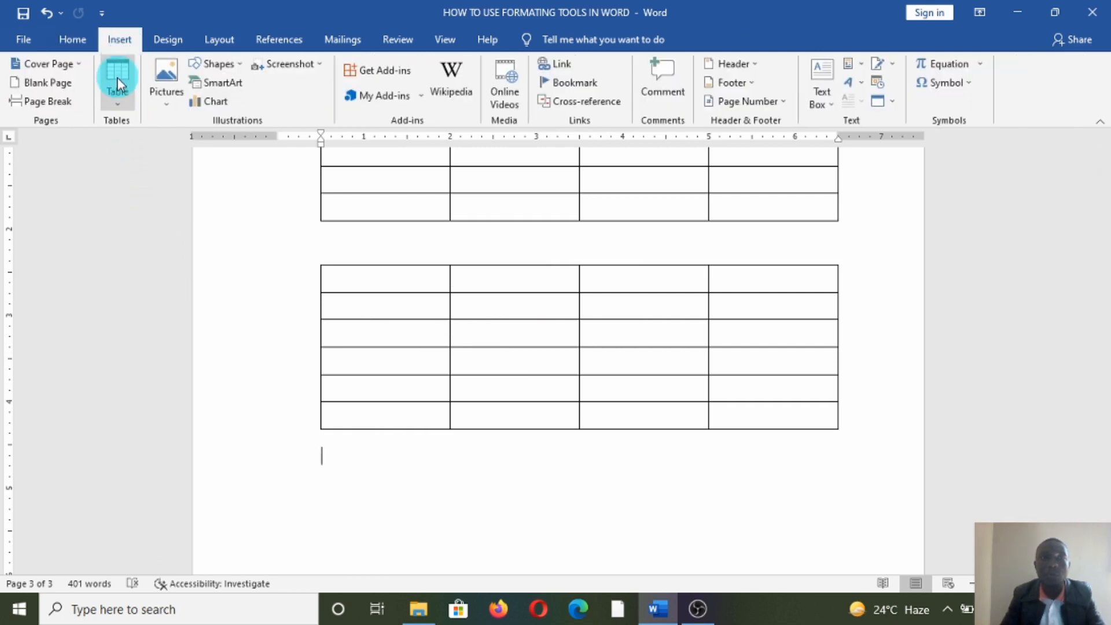
left_click(120, 110)
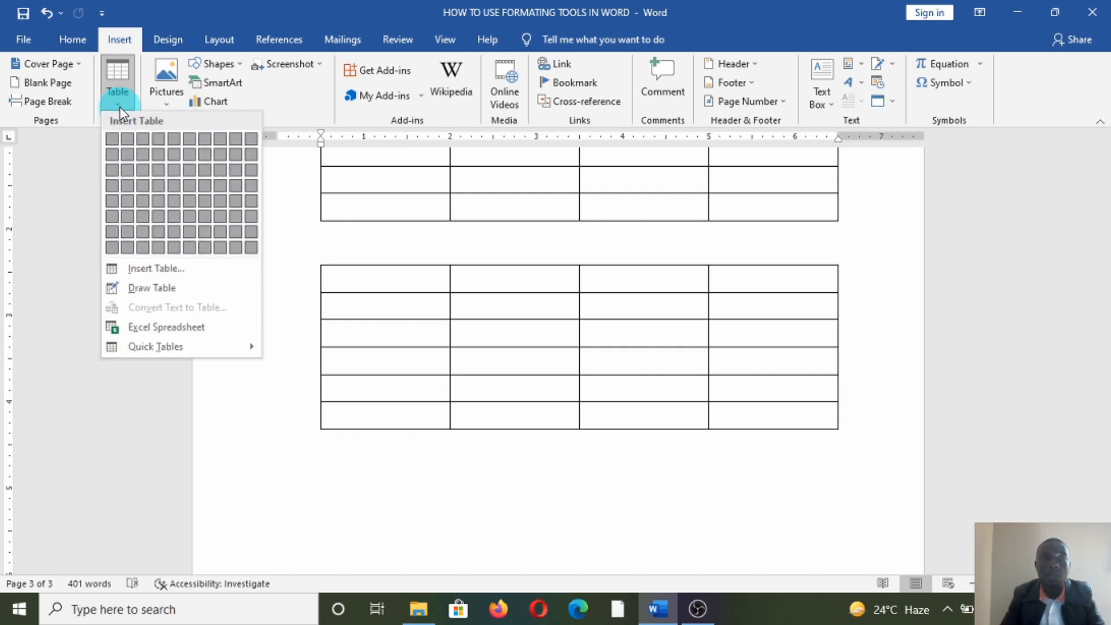
left_click(134, 289)
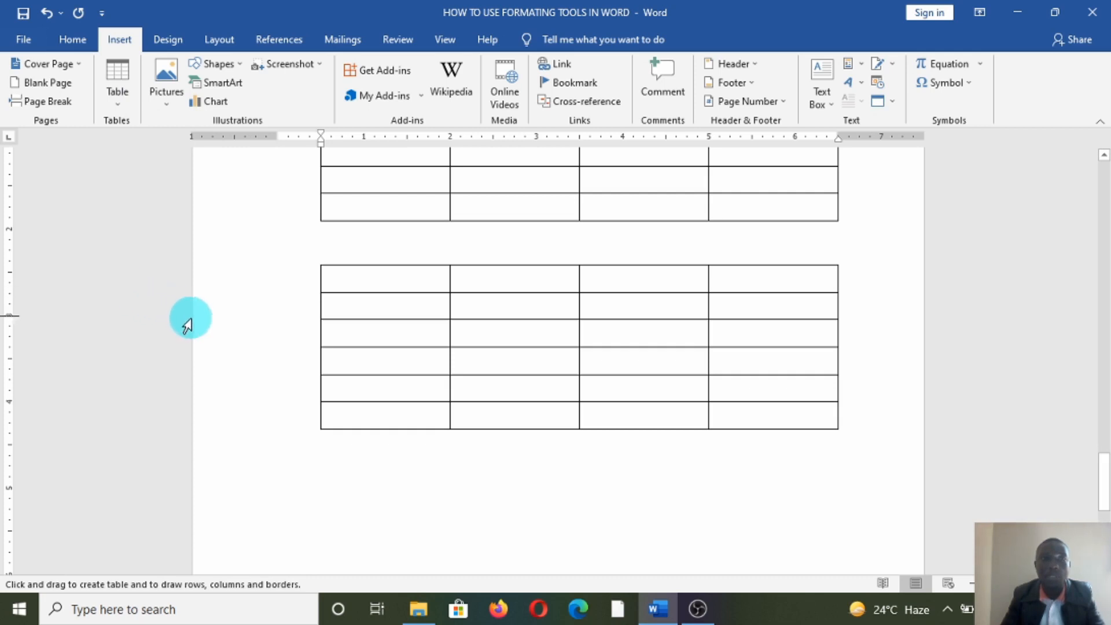
scroll(266, 403, "down", 4)
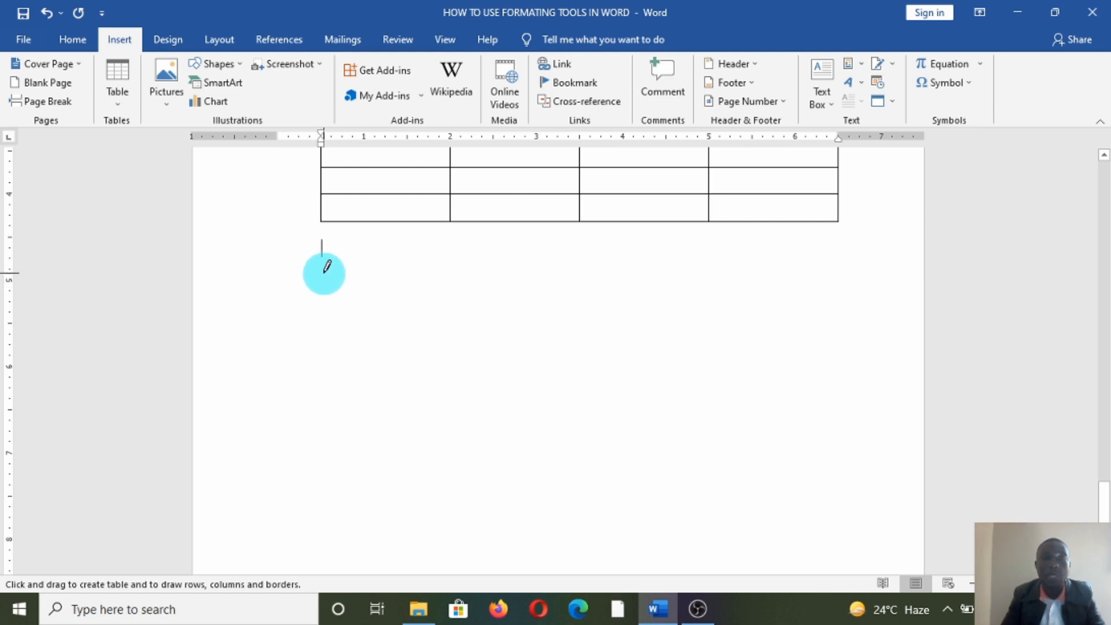
- Draw a large table outline below the second table with three column dividers, making four columns
mouse_move(325, 273)
left_mouse_down()
mouse_move(372, 315)
mouse_move(491, 354)
mouse_move(759, 491)
mouse_move(831, 496)
left_mouse_up()
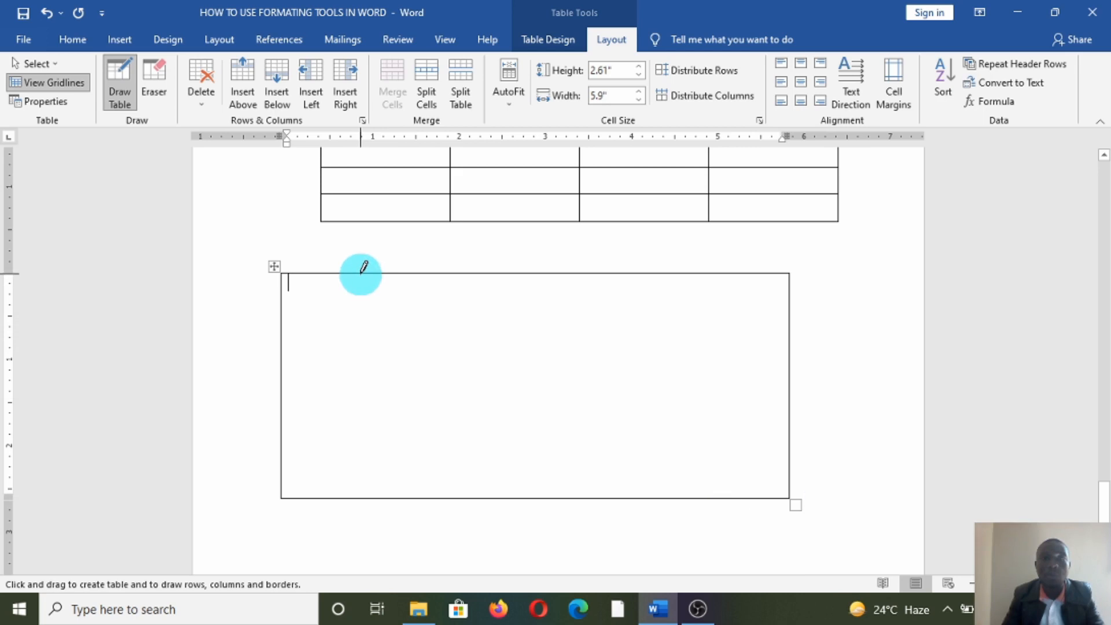
left_click_drag(363, 268, 363, 454)
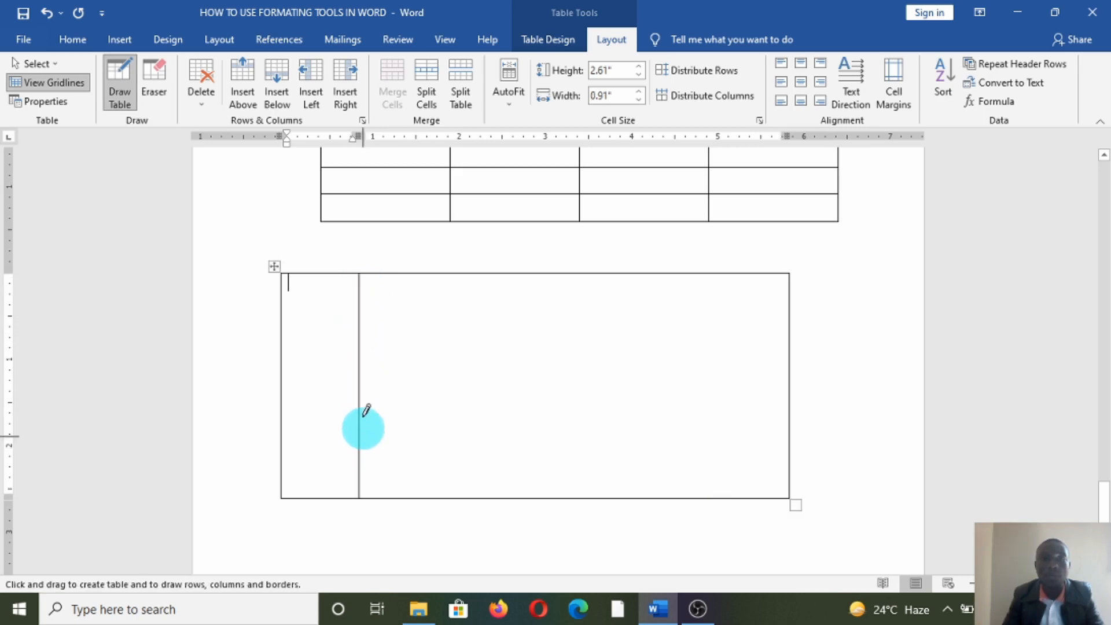
left_click_drag(464, 273, 457, 412)
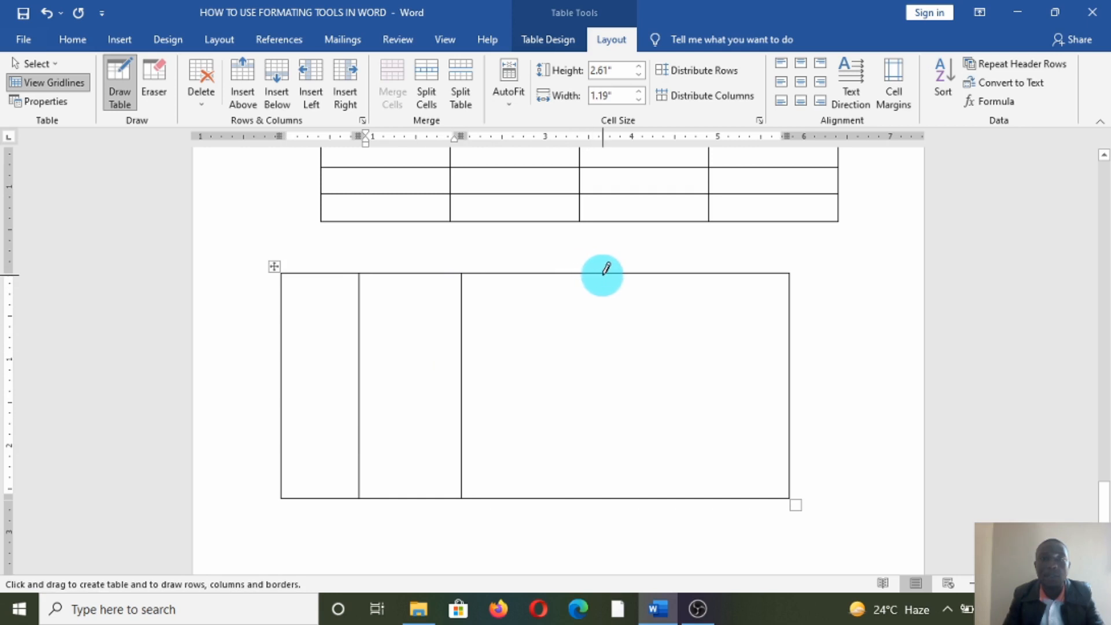
left_click_drag(605, 273, 598, 414)
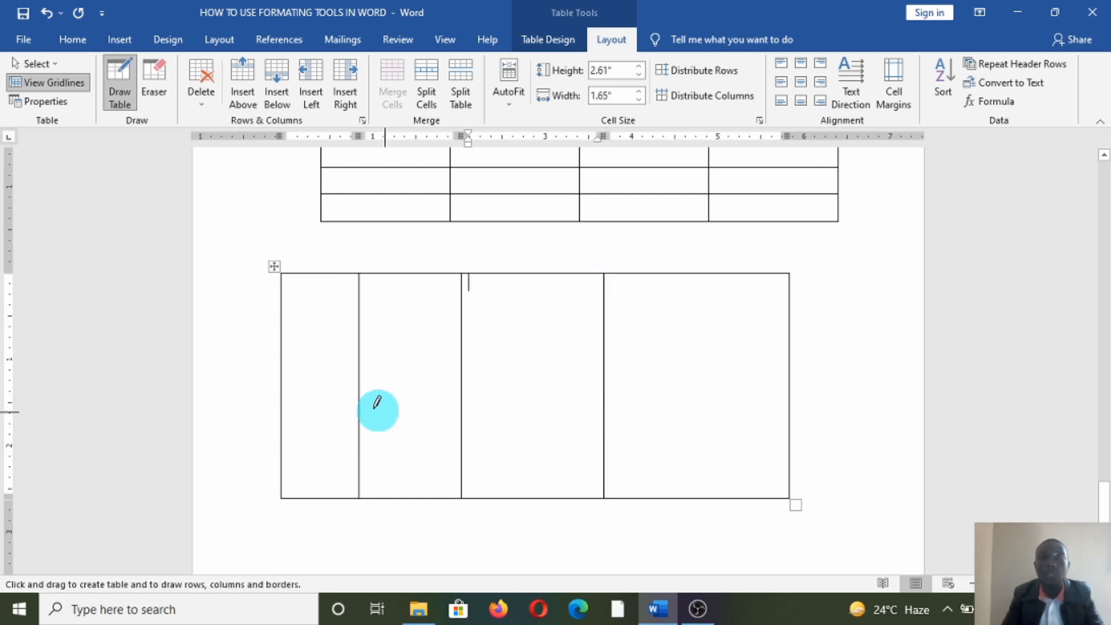
- Draw six horizontal borders across the drawn table to split it into rows
left_click_drag(282, 301, 677, 310)
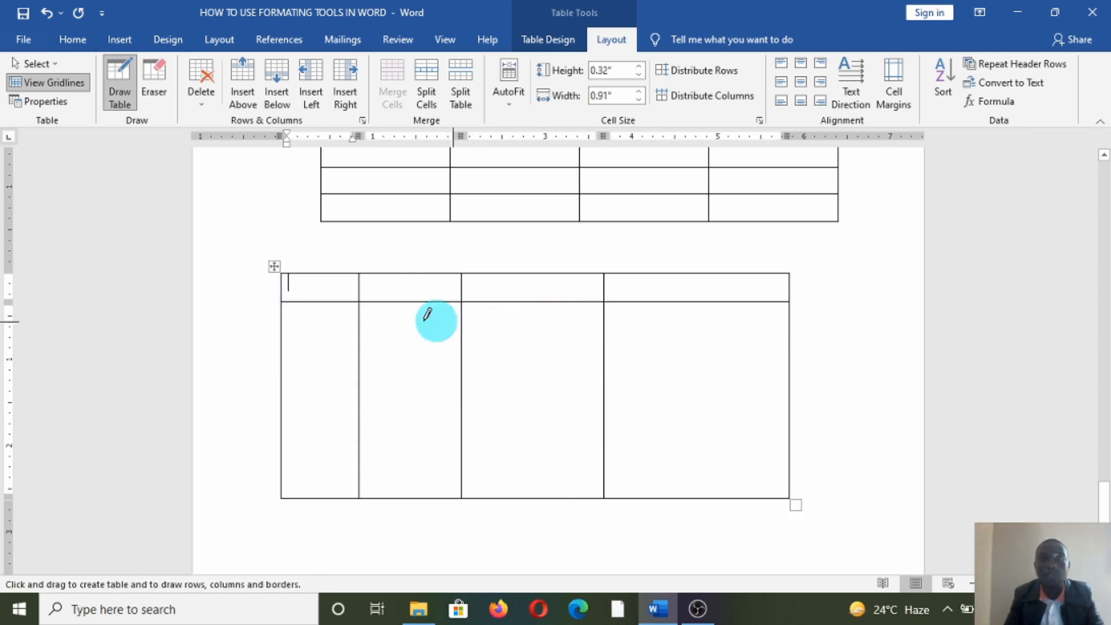
left_click_drag(282, 335, 665, 341)
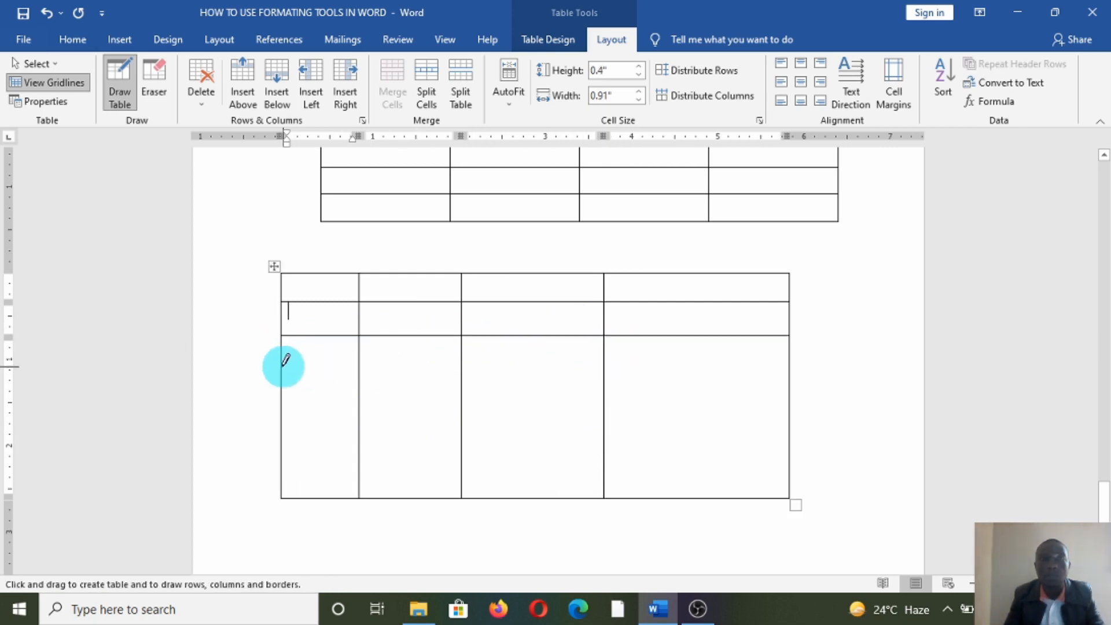
left_click_drag(282, 366, 671, 385)
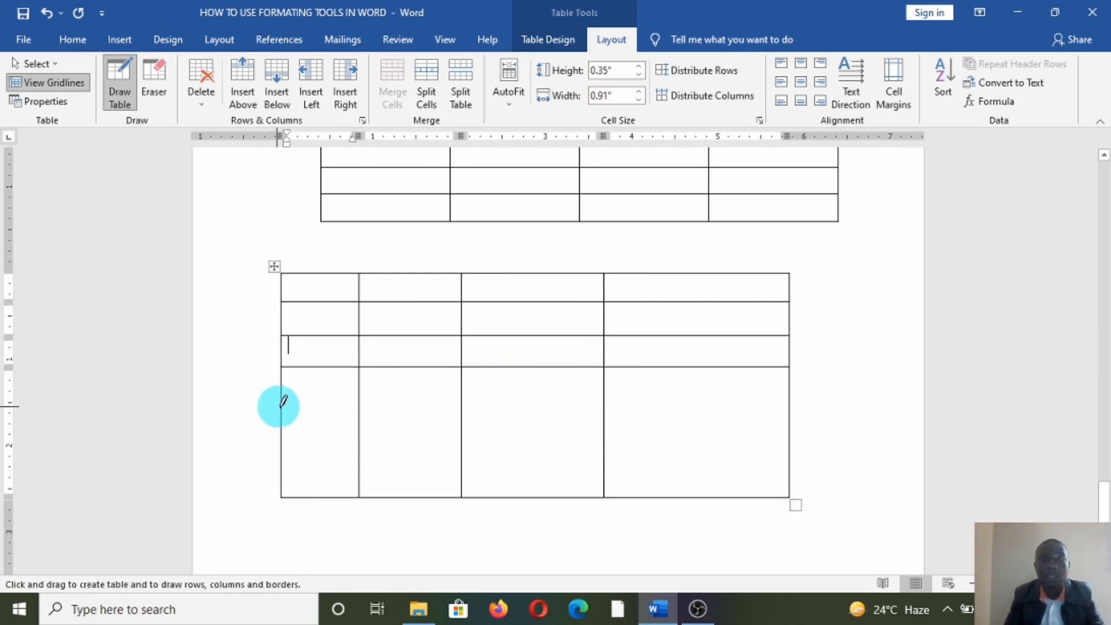
left_click_drag(282, 412, 740, 427)
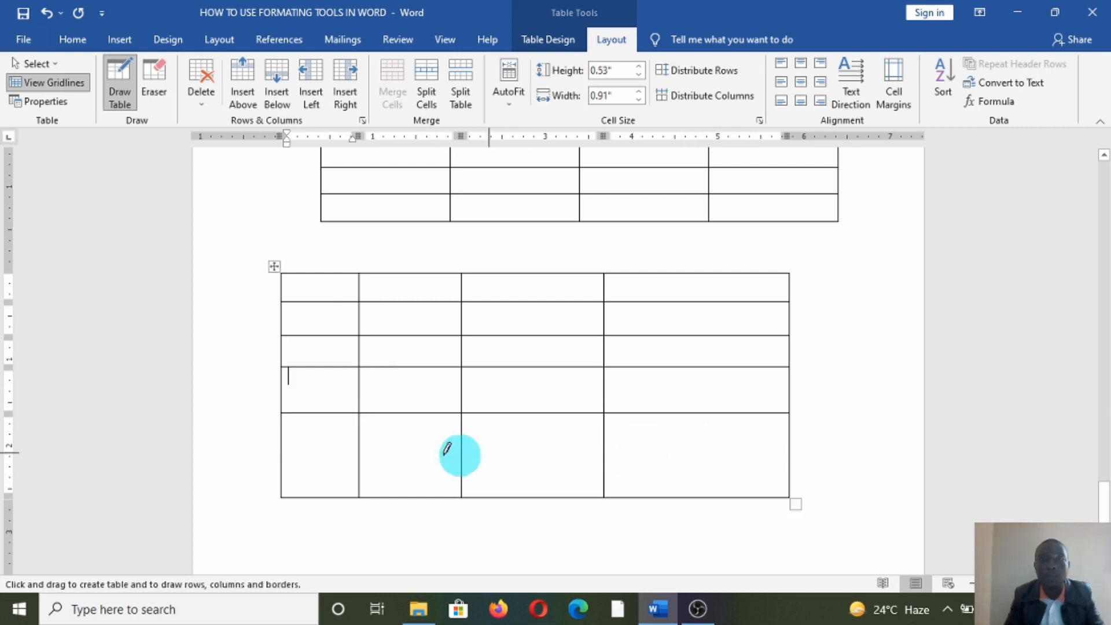
mouse_move(280, 458)
left_mouse_down()
mouse_move(583, 463)
mouse_move(746, 441)
mouse_move(671, 462)
left_mouse_up()
left_click_drag(281, 462, 776, 460)
scroll(449, 463, "up", 2)
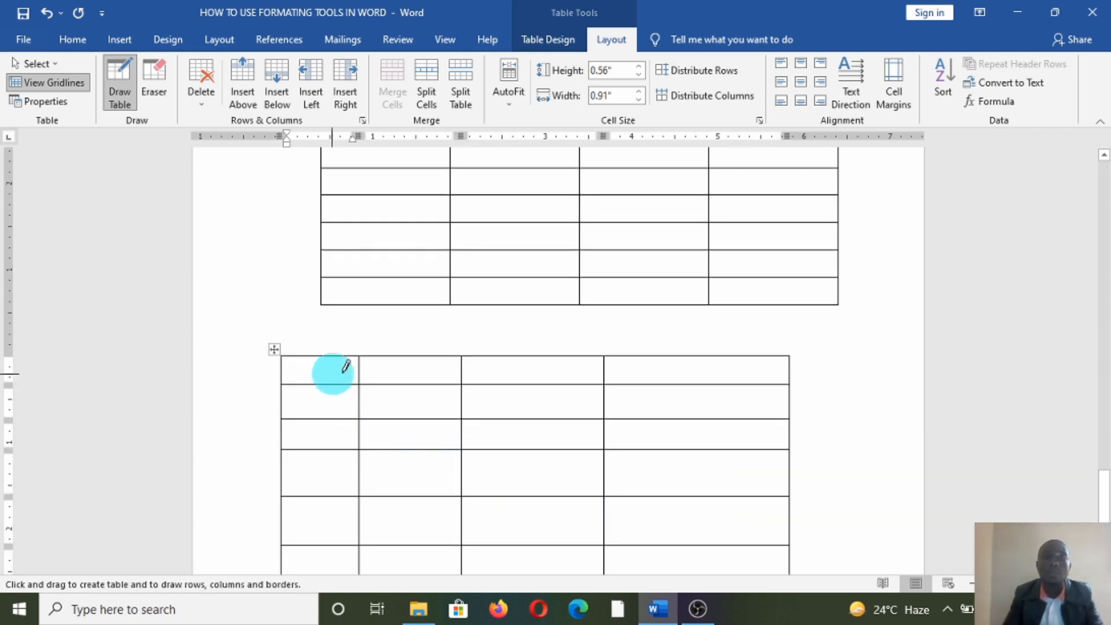
- Open the Table dropdown on the Insert tab
scroll(338, 278, "down", 4)
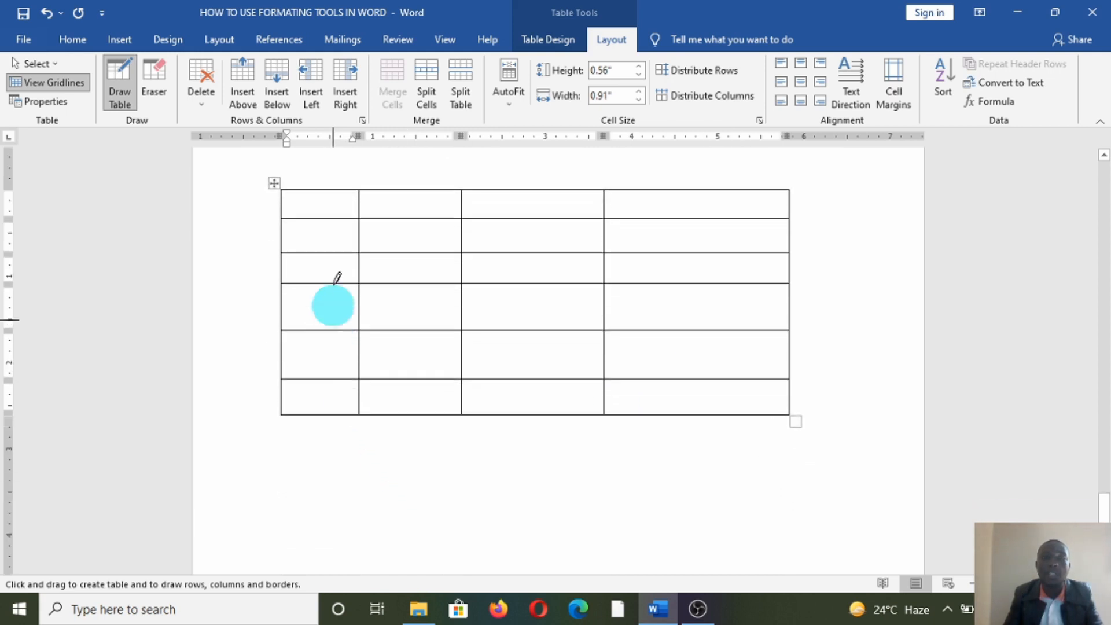
scroll(352, 409, "up", 4)
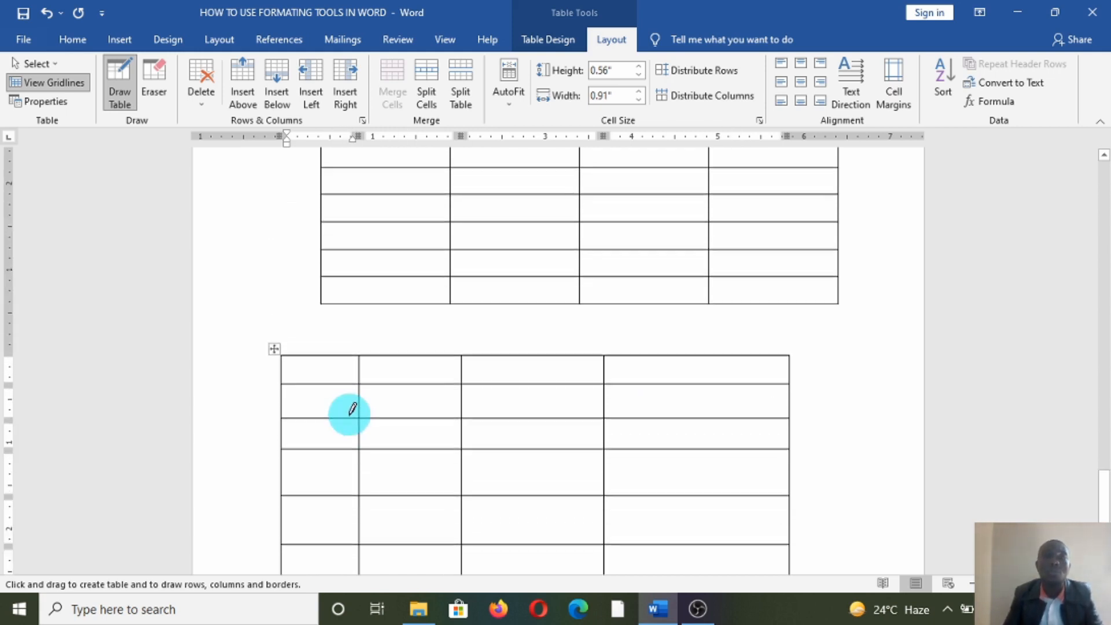
scroll(352, 410, "up", 4)
scroll(352, 409, "down", 3)
scroll(351, 409, "down", 1)
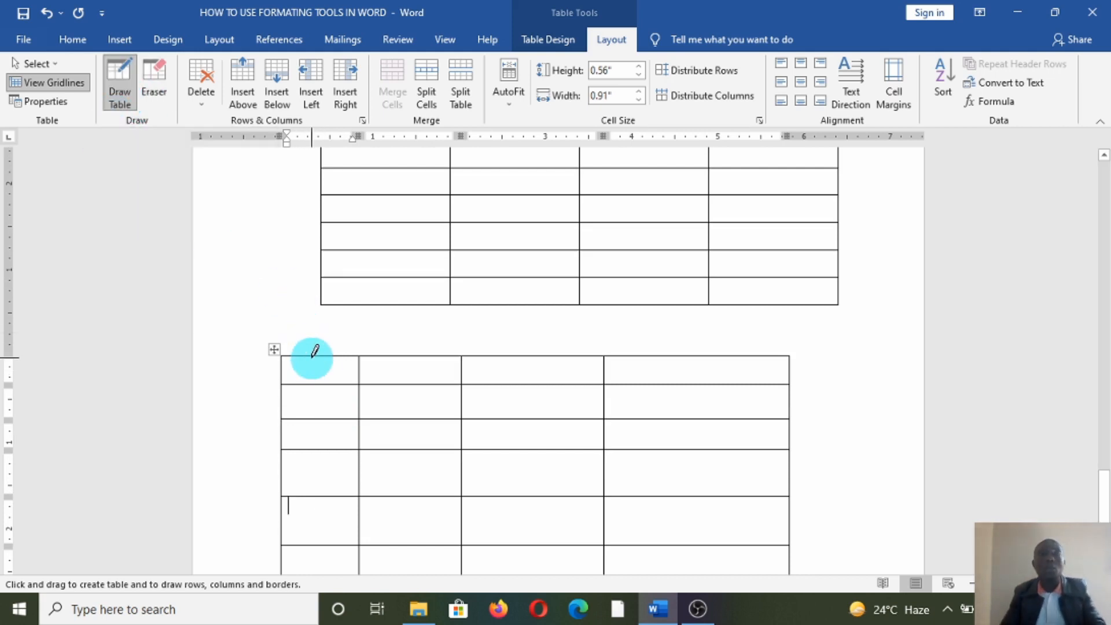
left_click(120, 39)
left_click(126, 103)
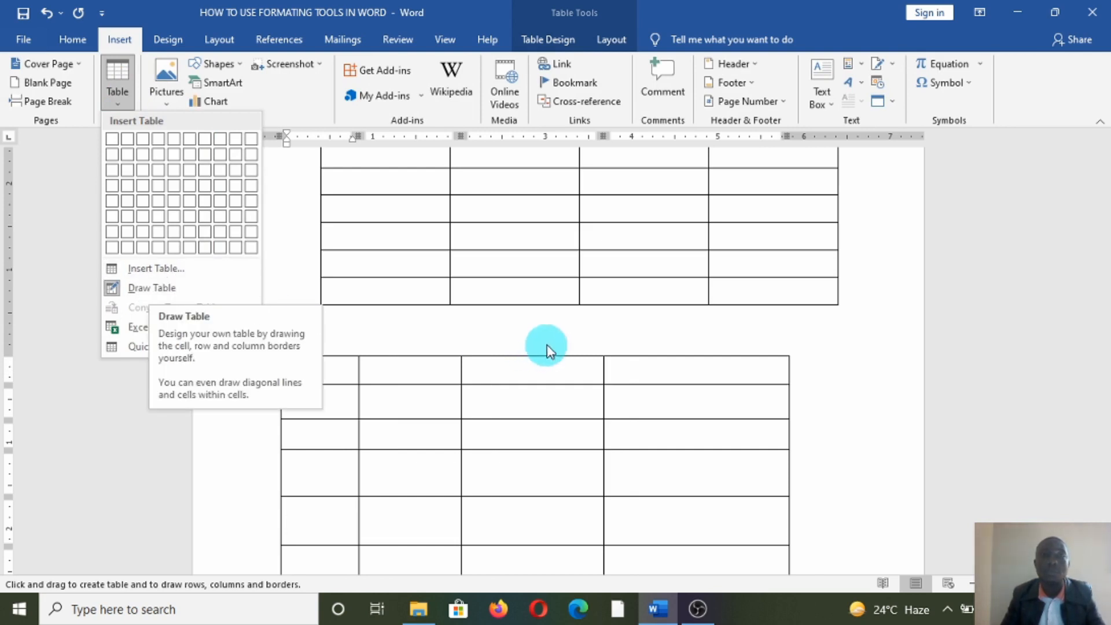
- Close the Table dropdown and place the caret in the top table's first cell
scroll(546, 346, "up", 3)
scroll(547, 340, "up", 4)
left_click(517, 397)
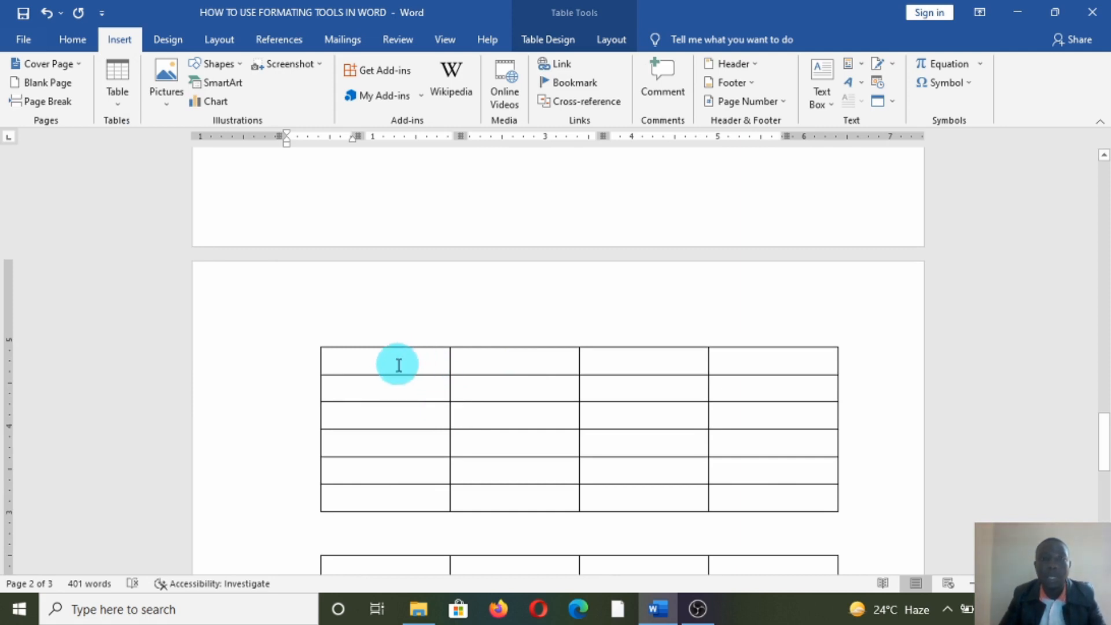
left_click(430, 358)
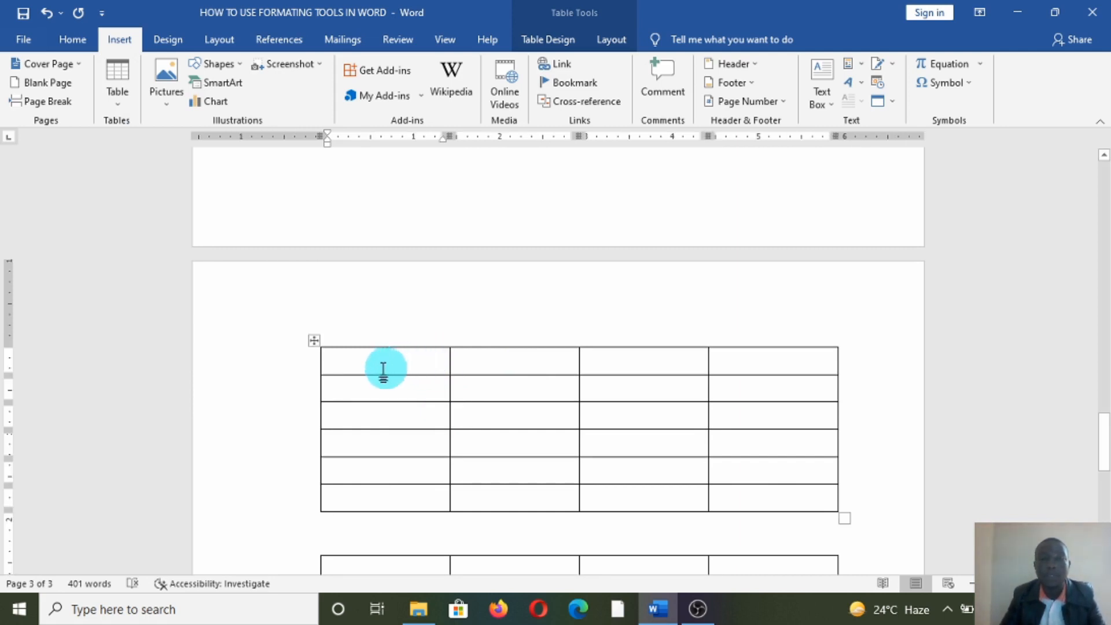
scroll(364, 420, "down", 1)
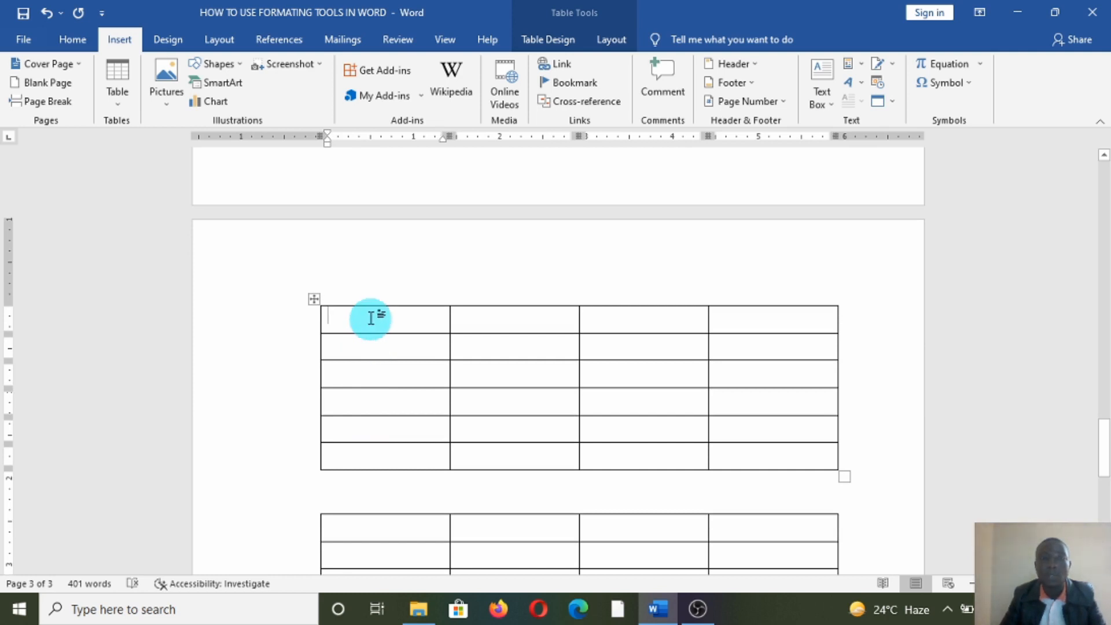
- Merge the first table's top row into a single header cell
left_click_drag(370, 318, 707, 318)
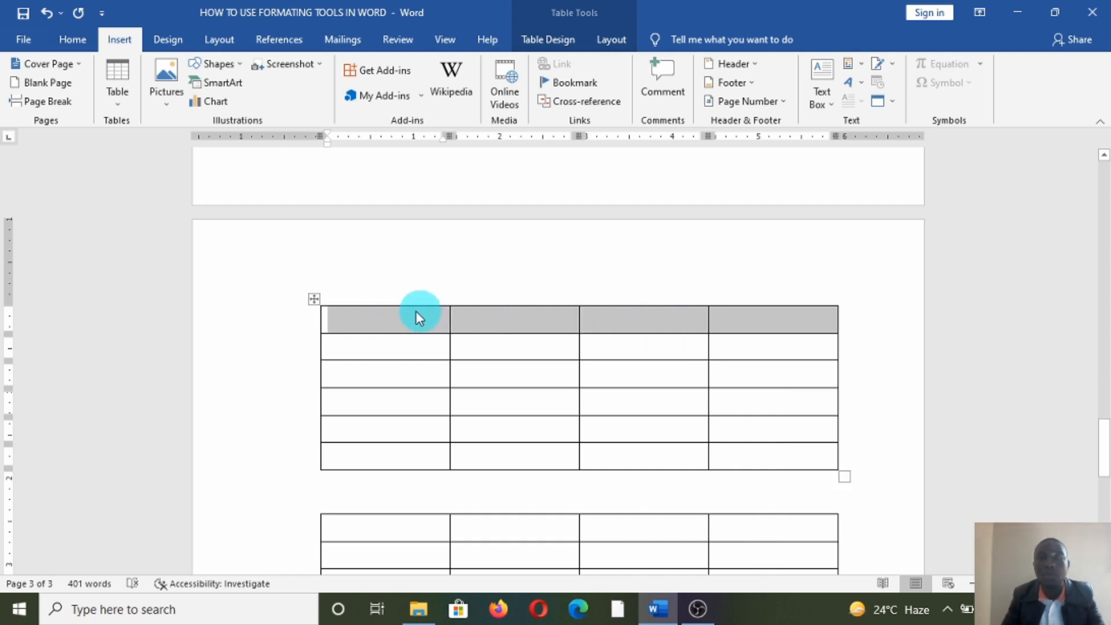
right_click(373, 316)
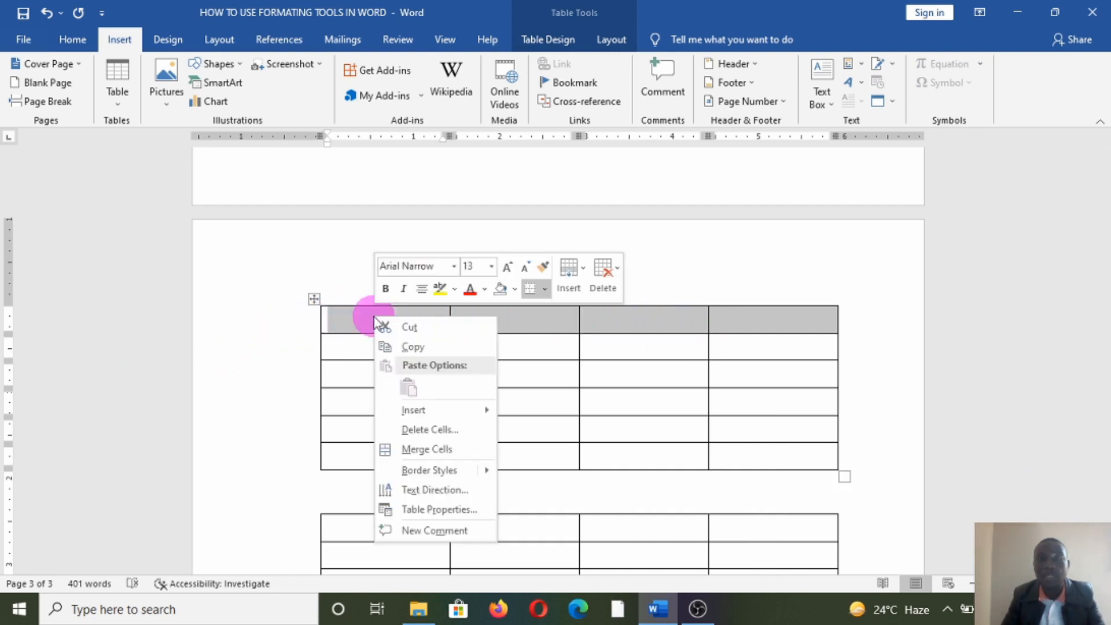
left_click(411, 449)
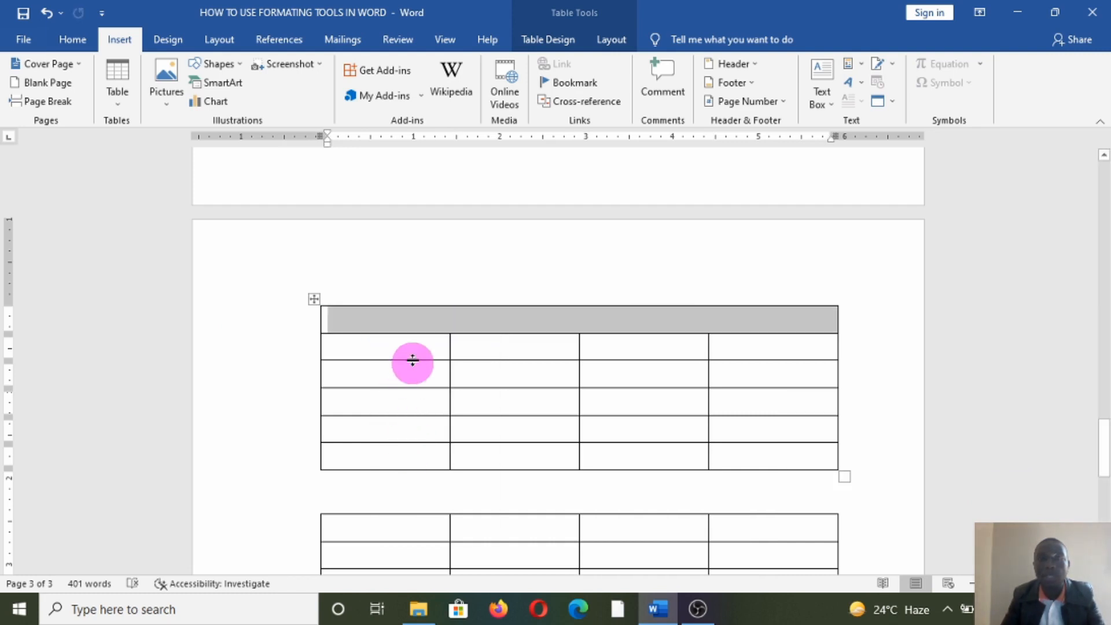
left_click(392, 322)
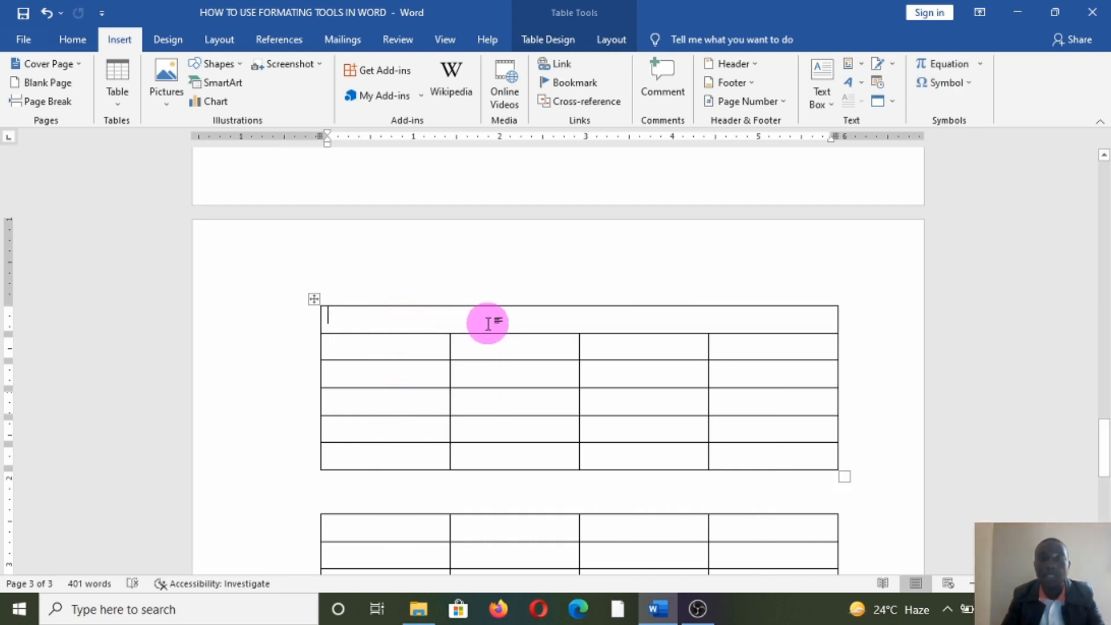
- Merge the five cells of column 1 below the header into one tall cell
left_click_drag(369, 348, 378, 457)
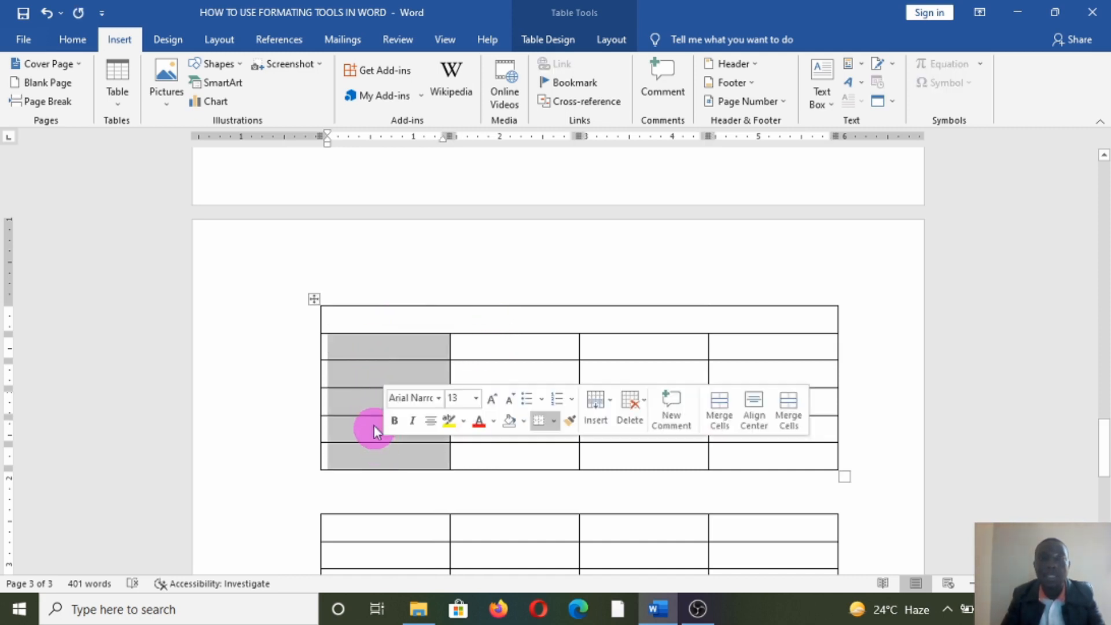
right_click(377, 384)
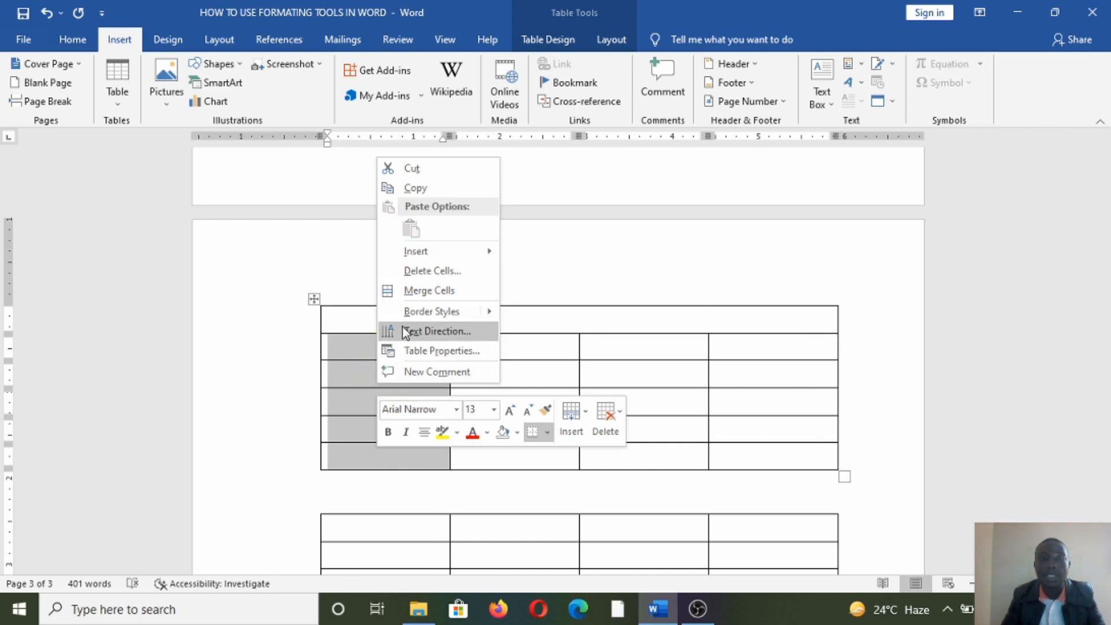
left_click(421, 291)
left_click_drag(619, 351, 652, 467)
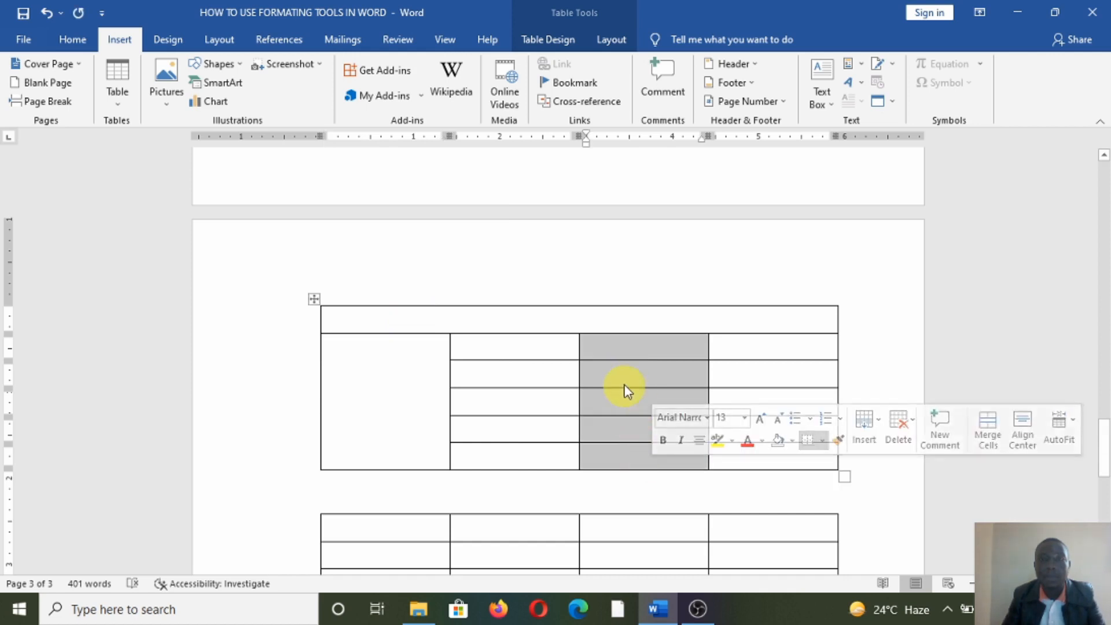
right_click(620, 373)
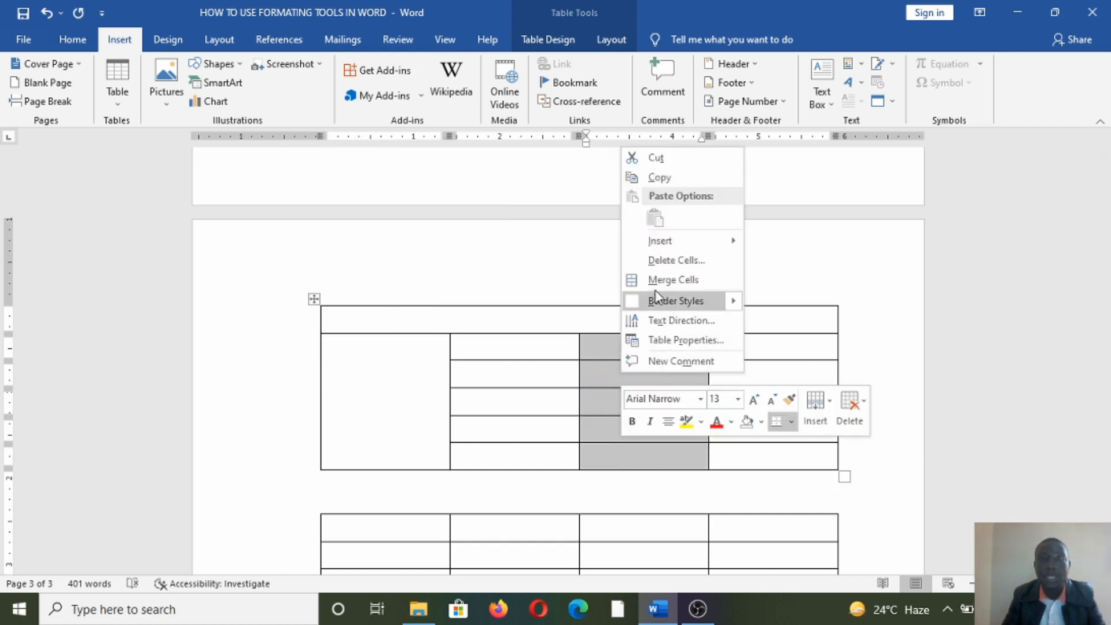
left_click(665, 262)
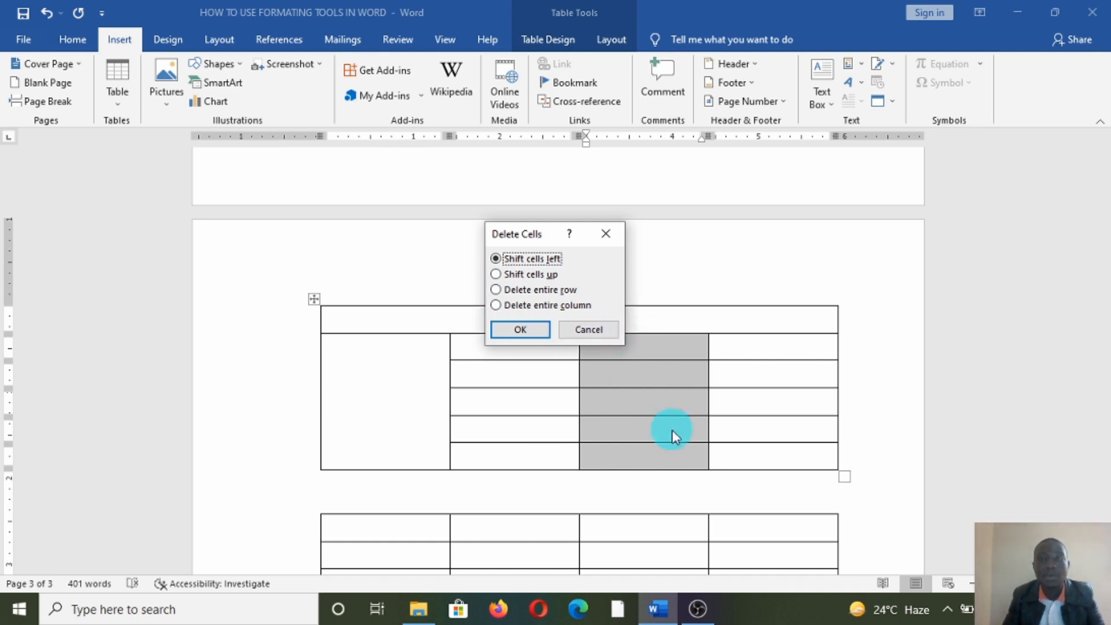
left_click(604, 235)
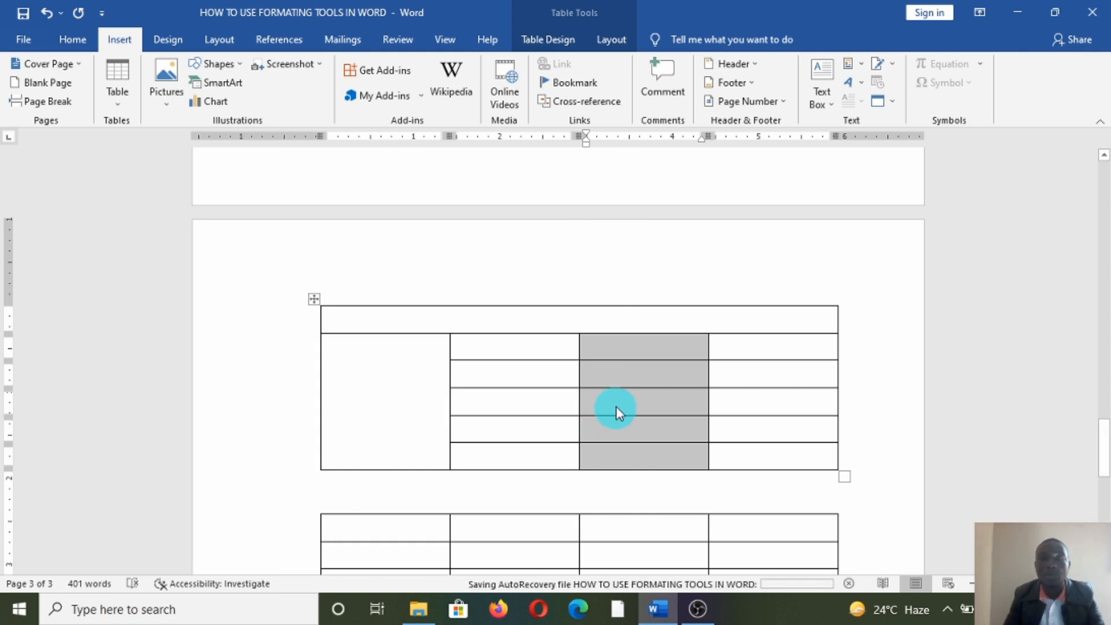
scroll(615, 409, "down", 1)
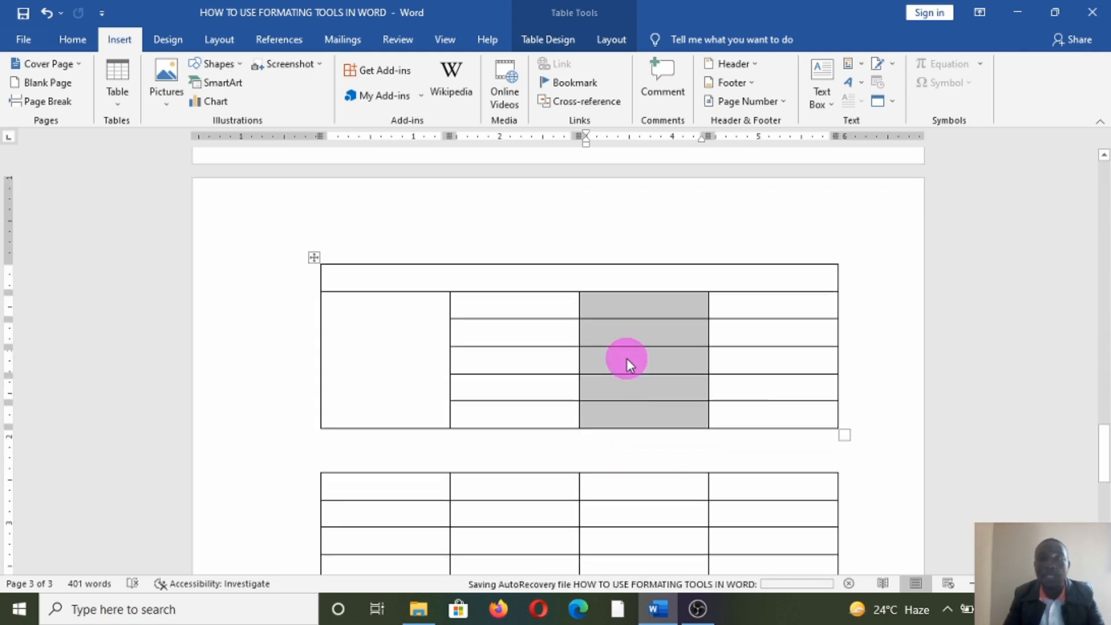
right_click(625, 358)
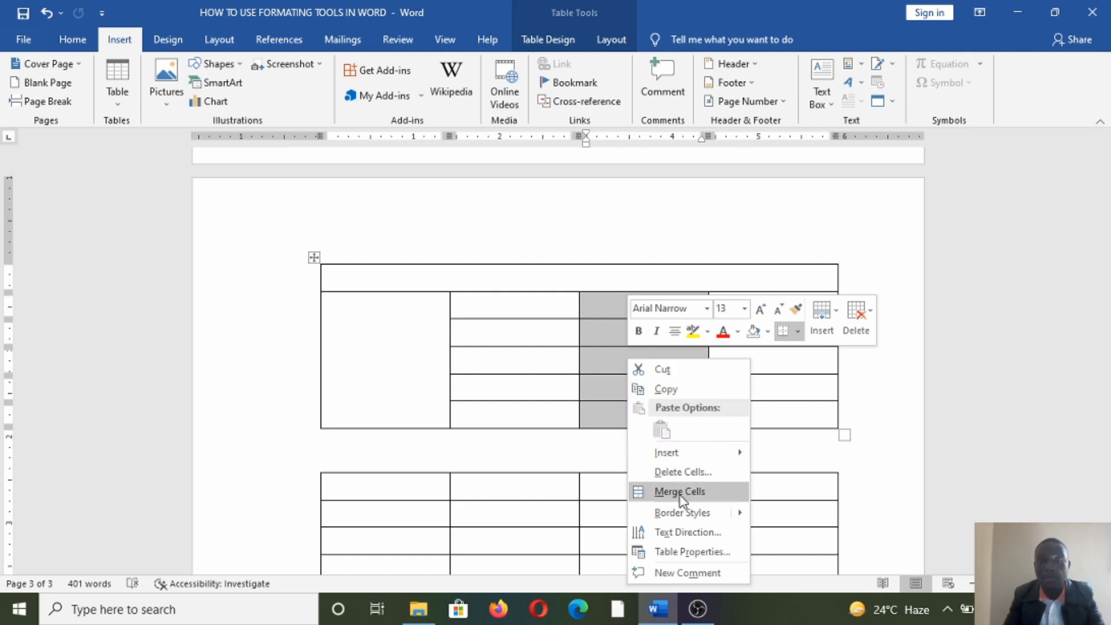
mouse_move(683, 459)
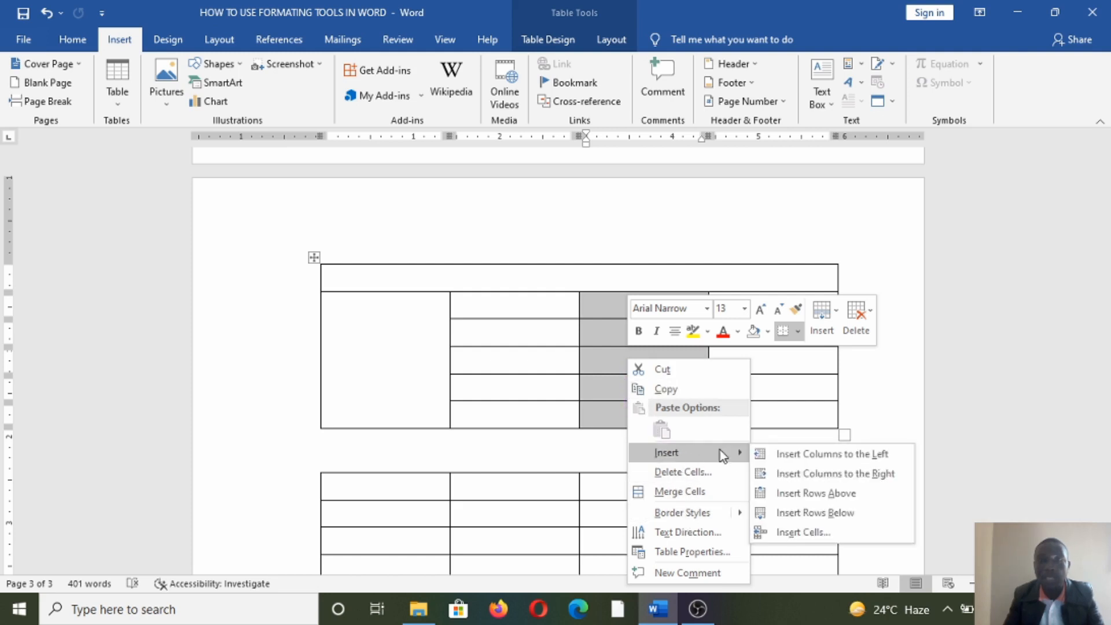
left_click(788, 453)
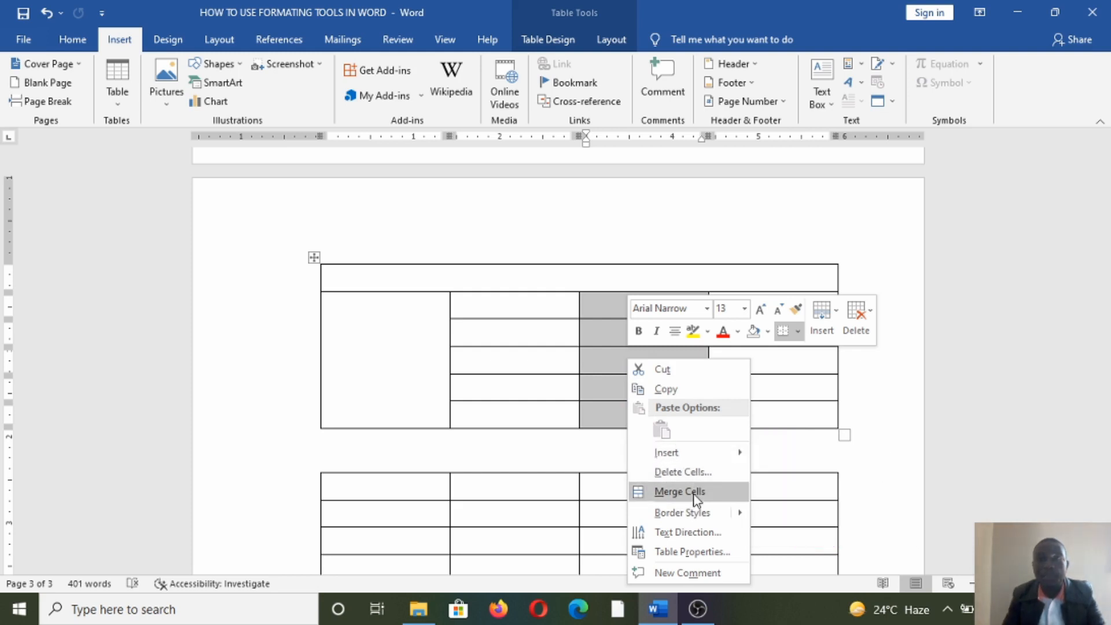
mouse_move(670, 459)
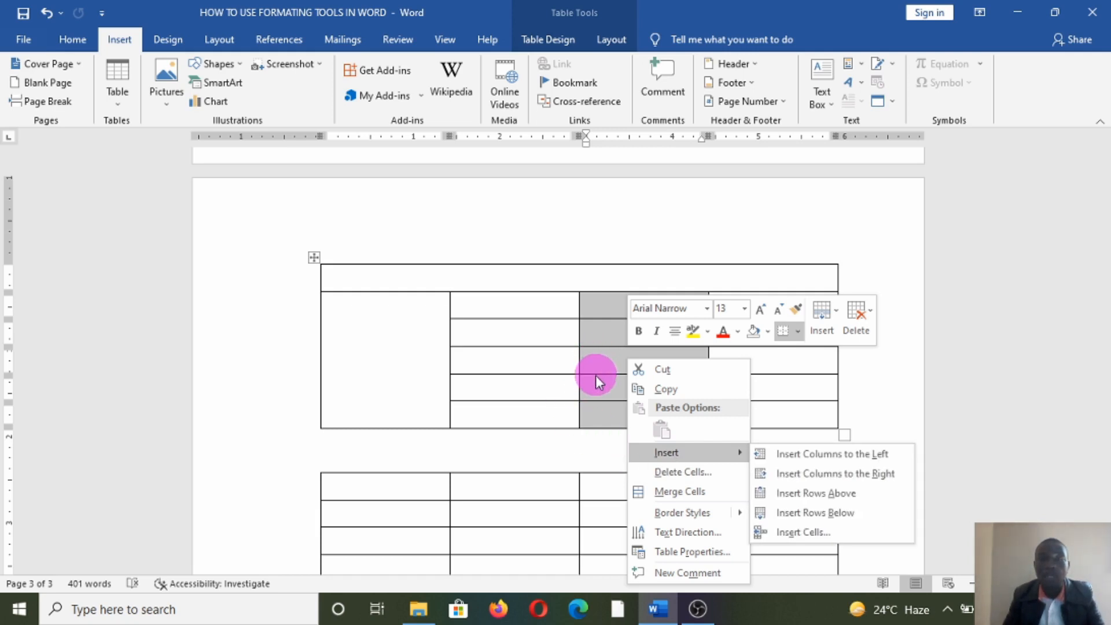
key("Escape")
left_click(394, 355)
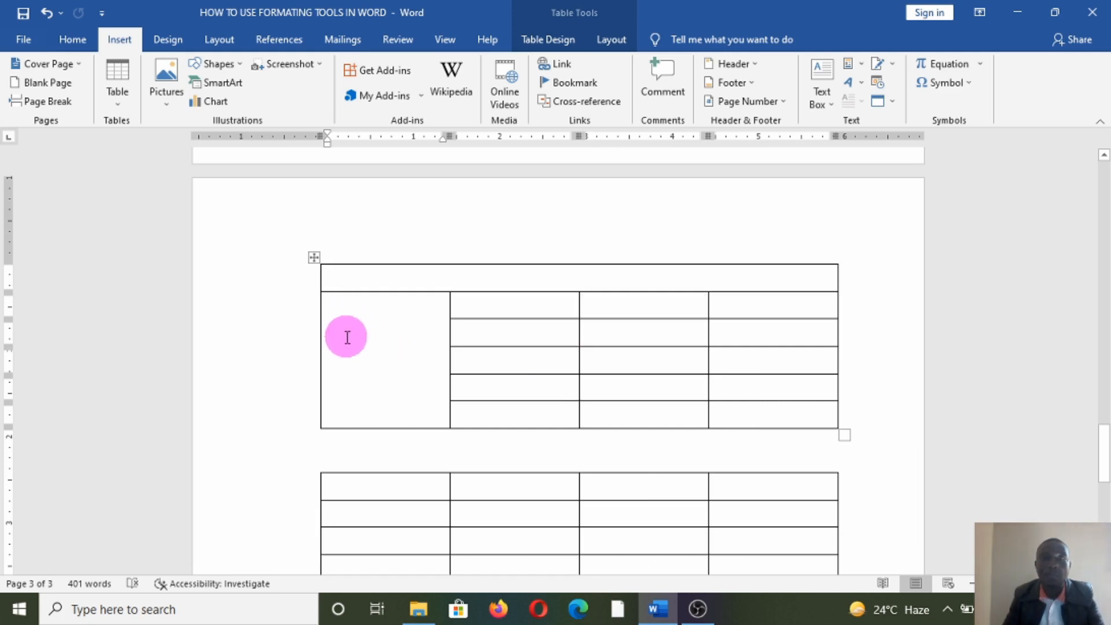
- Erase the inner borders of the top table's fourth column so it becomes one cell
left_click_drag(719, 303, 782, 407)
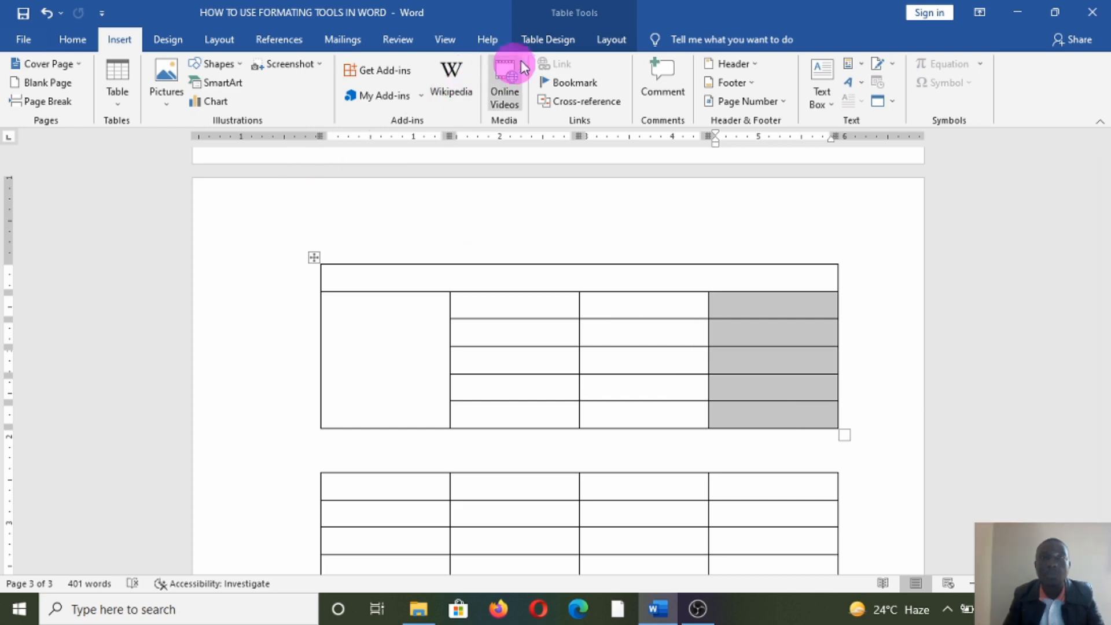
left_click(601, 41)
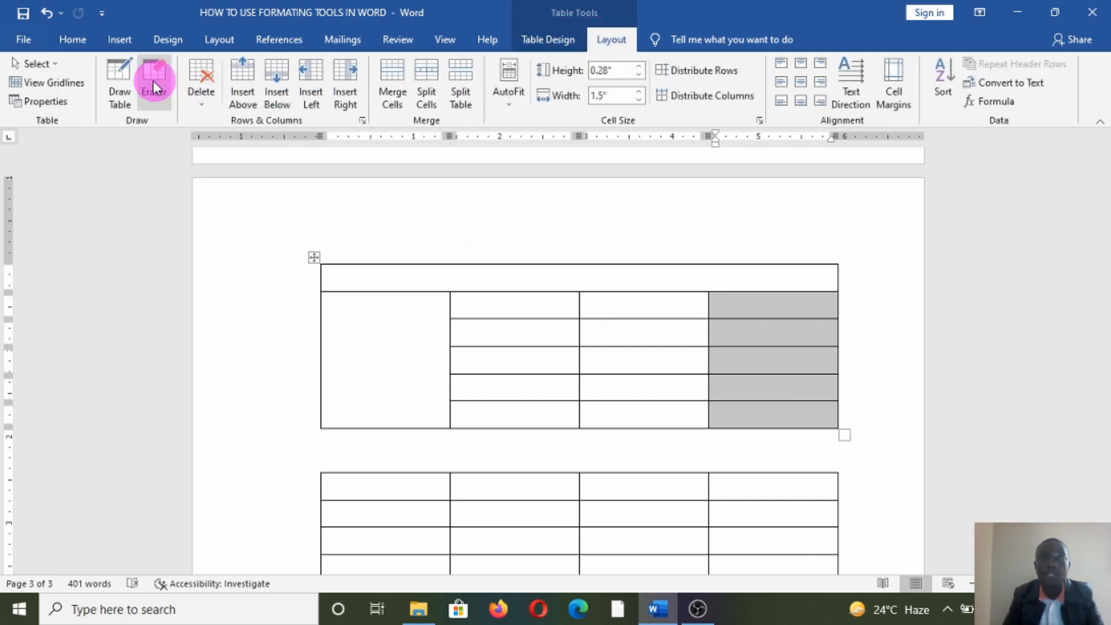
left_click(152, 81)
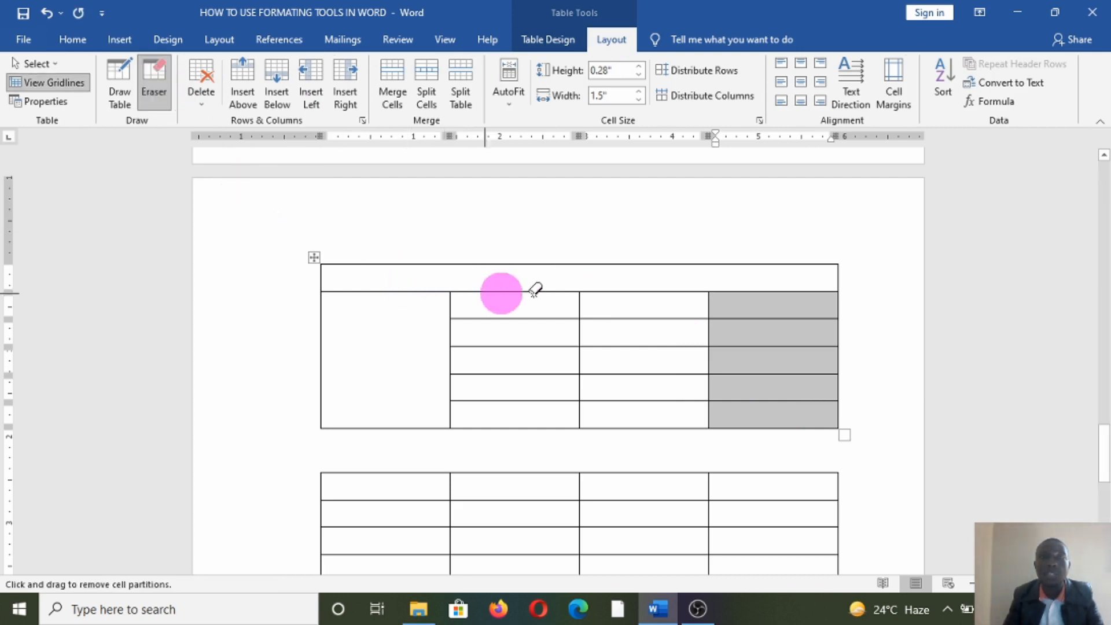
left_click_drag(715, 292, 757, 404)
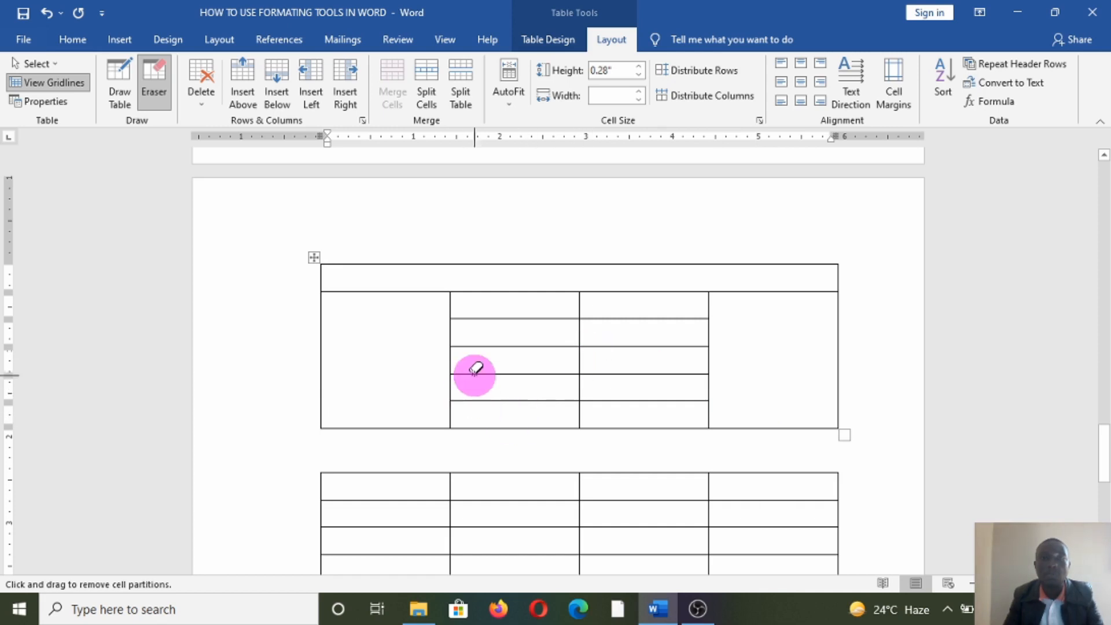
- Erase inner borders in the lower tables' columns into single cells, then switch the Eraser off
scroll(486, 393, "down", 2)
left_click_drag(498, 402, 515, 515)
left_click_drag(608, 405, 637, 494)
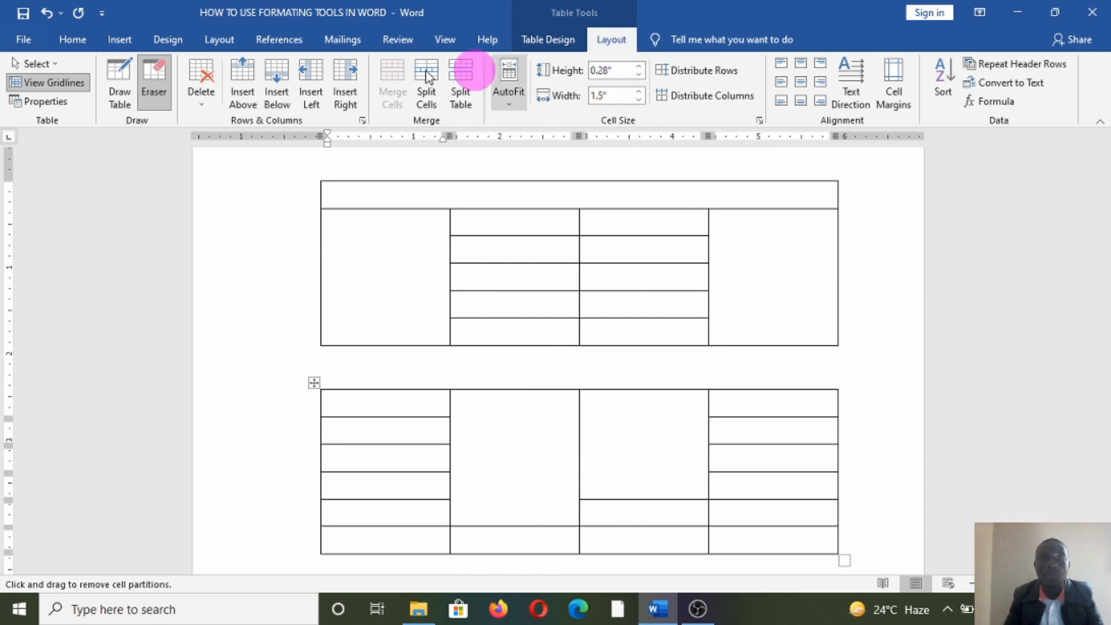
left_click_drag(756, 422, 770, 538)
scroll(538, 498, "down", 3)
left_click_drag(365, 290, 374, 431)
scroll(385, 440, "down", 3)
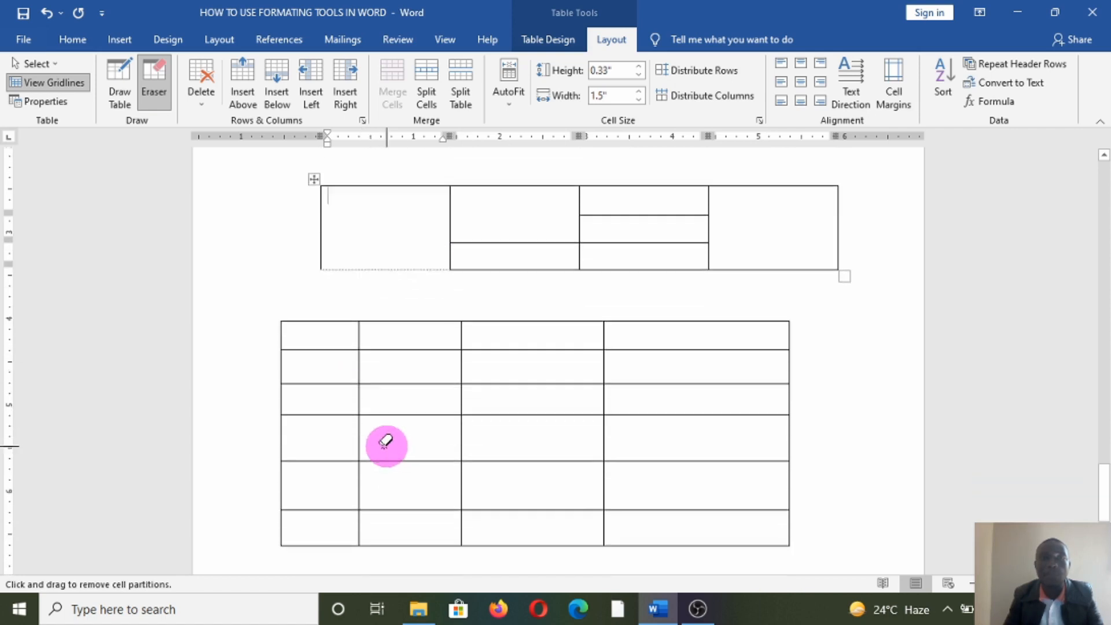
left_click_drag(322, 355, 327, 494)
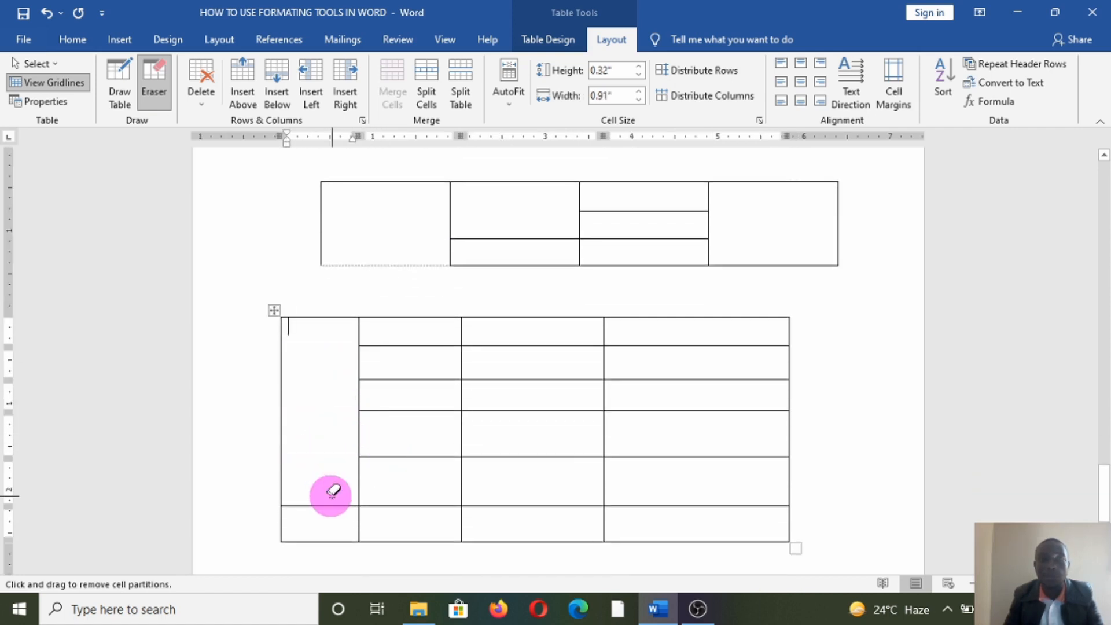
scroll(519, 436, "up", 10)
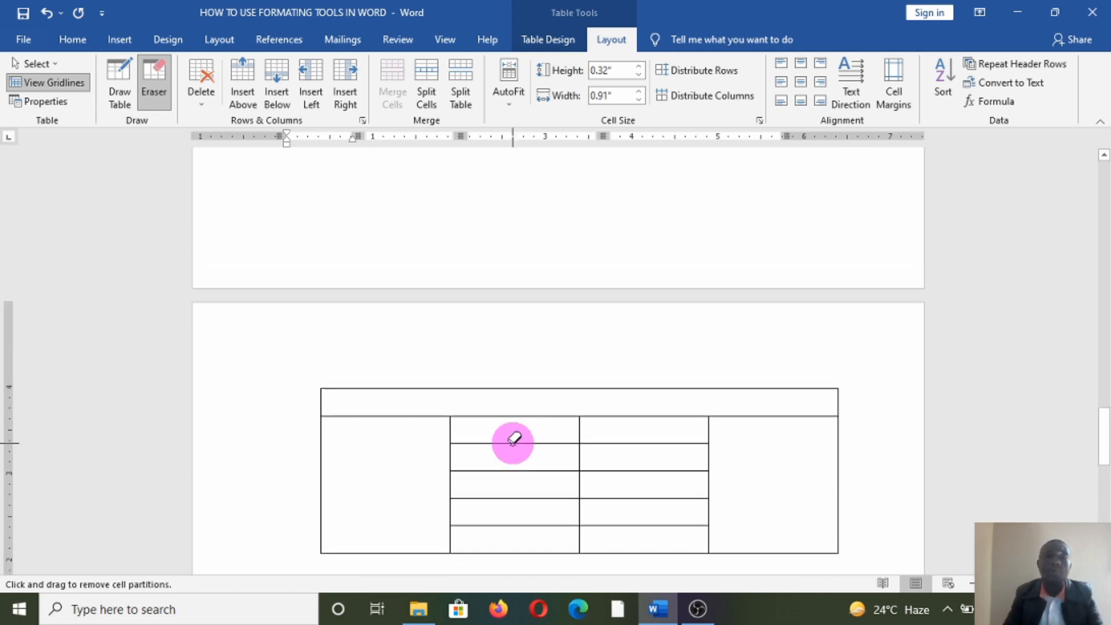
left_click(162, 93)
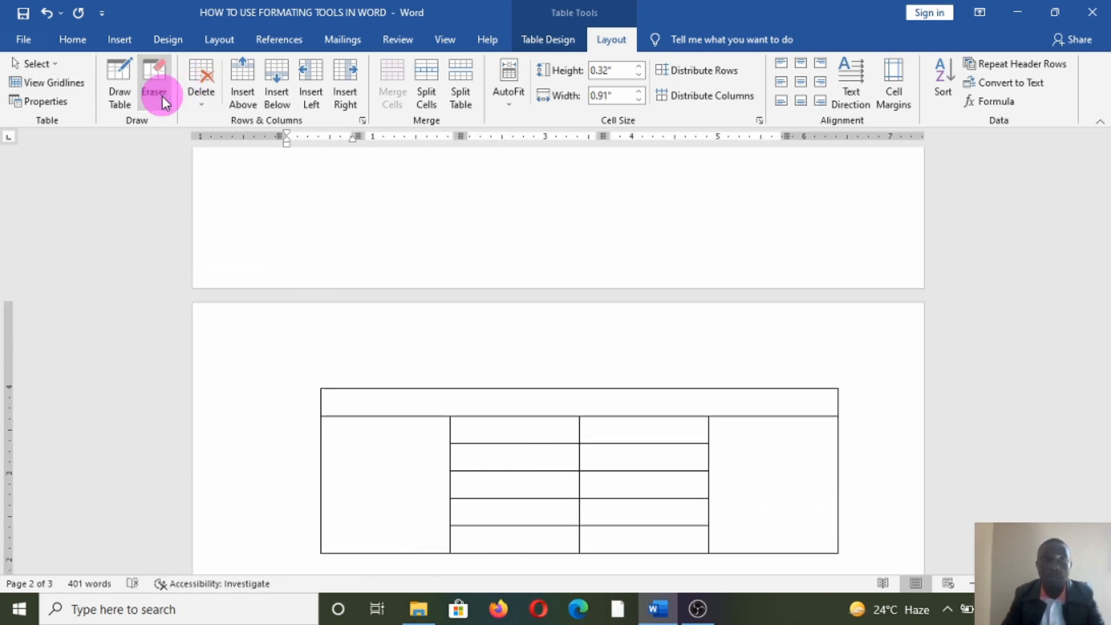
- Type the title COMPUTER HARDWARE DETAILS into the table's top merged row
left_click(382, 398)
scroll(379, 417, "down", 3)
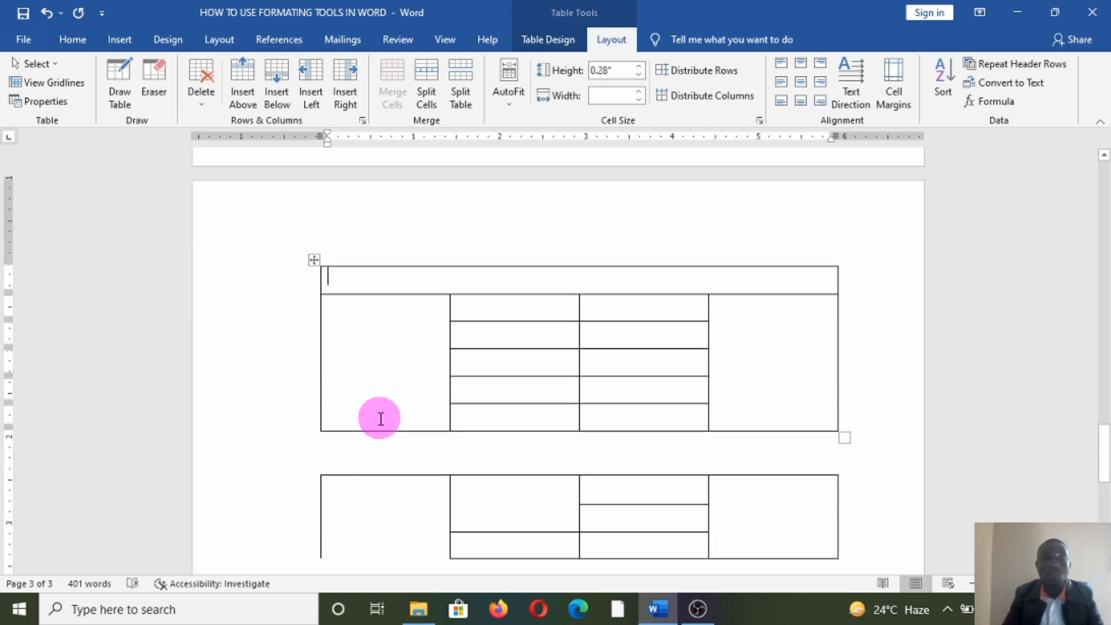
left_click(378, 342)
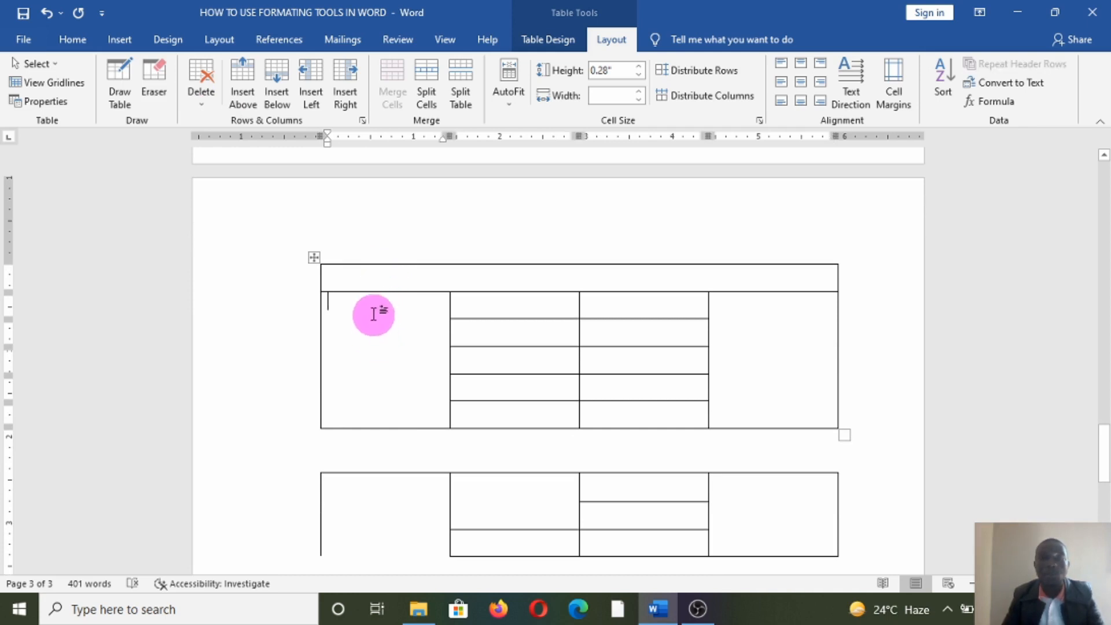
left_click(375, 279)
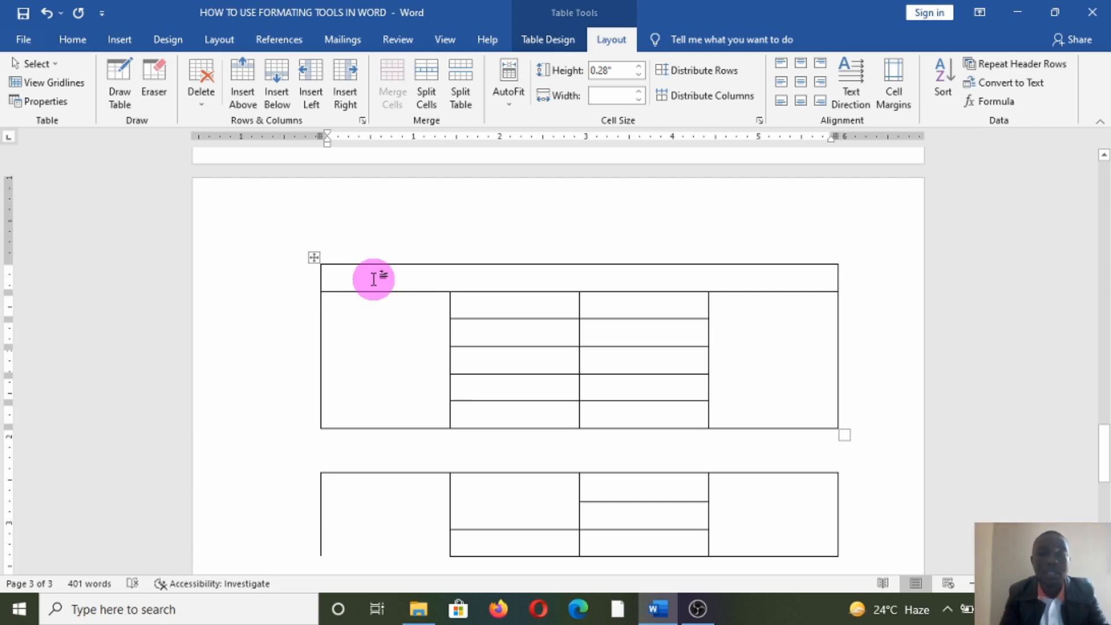
type("COMPUTER HARDWARE DETAILS")
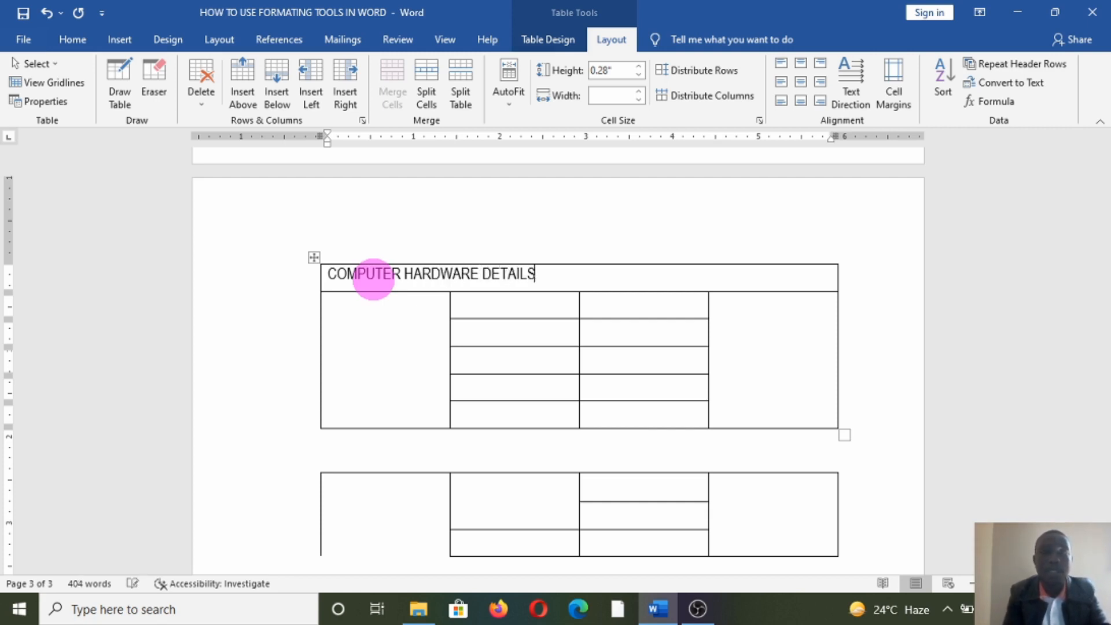
- Bring up the context menu for the tall left merged cell below the title
left_click(409, 350)
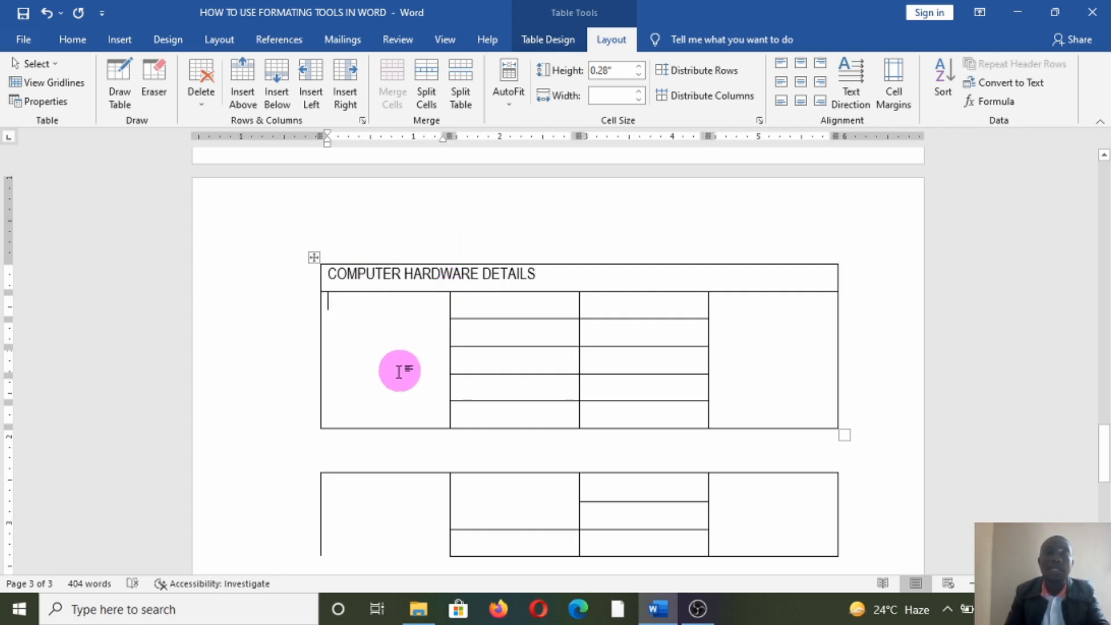
left_click(384, 340)
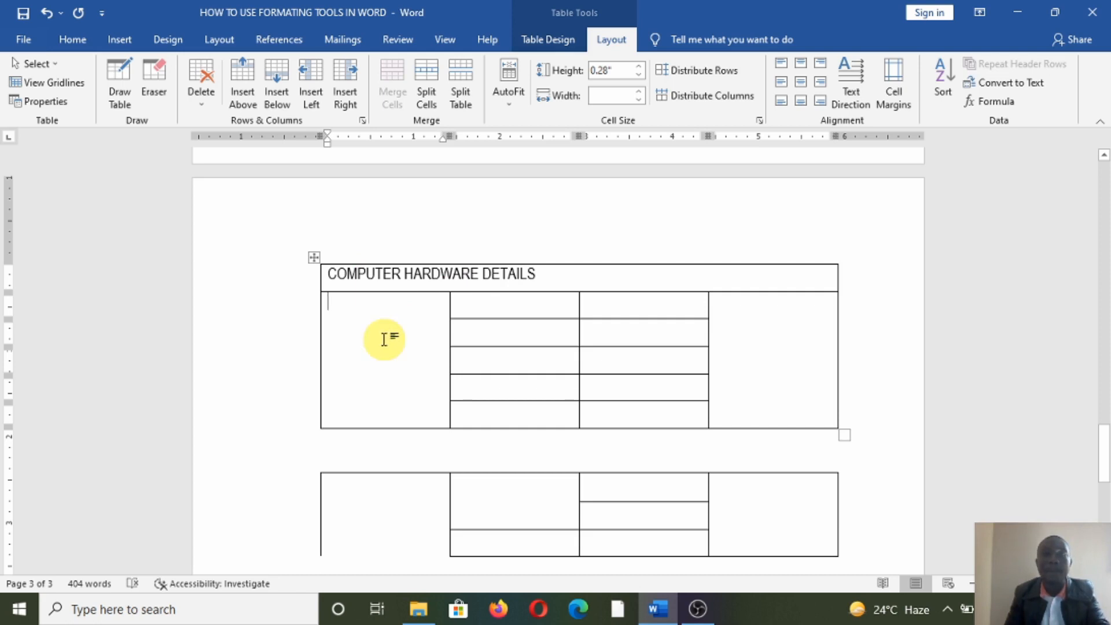
right_click(389, 339)
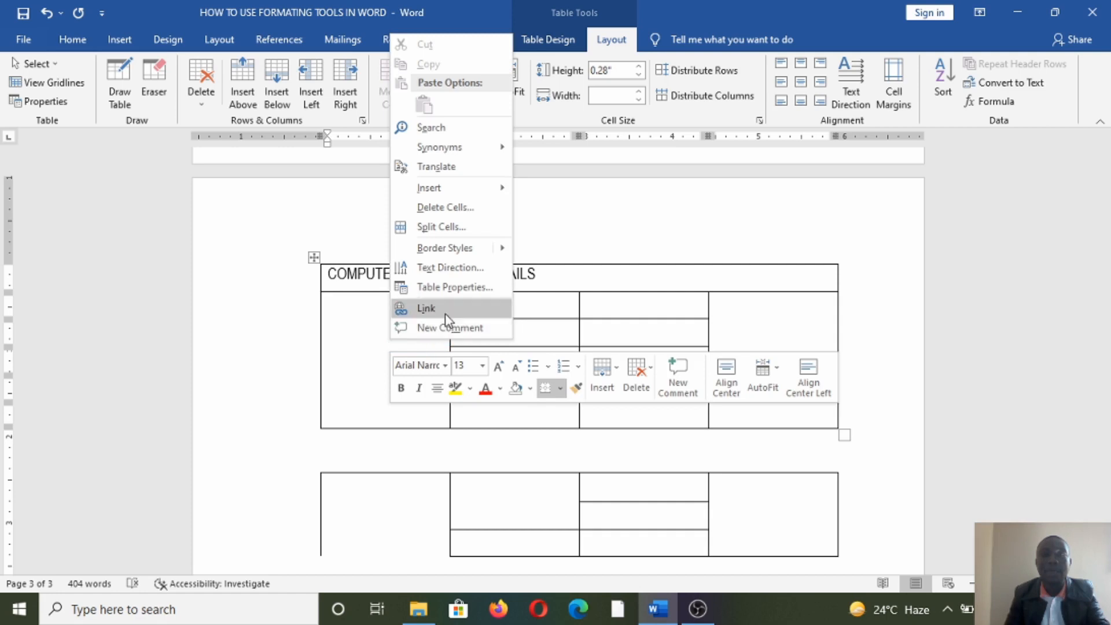
- Set the left merged cell's text direction to bottom-to-top and type INPUT DEVICES
left_click(446, 268)
left_click(479, 296)
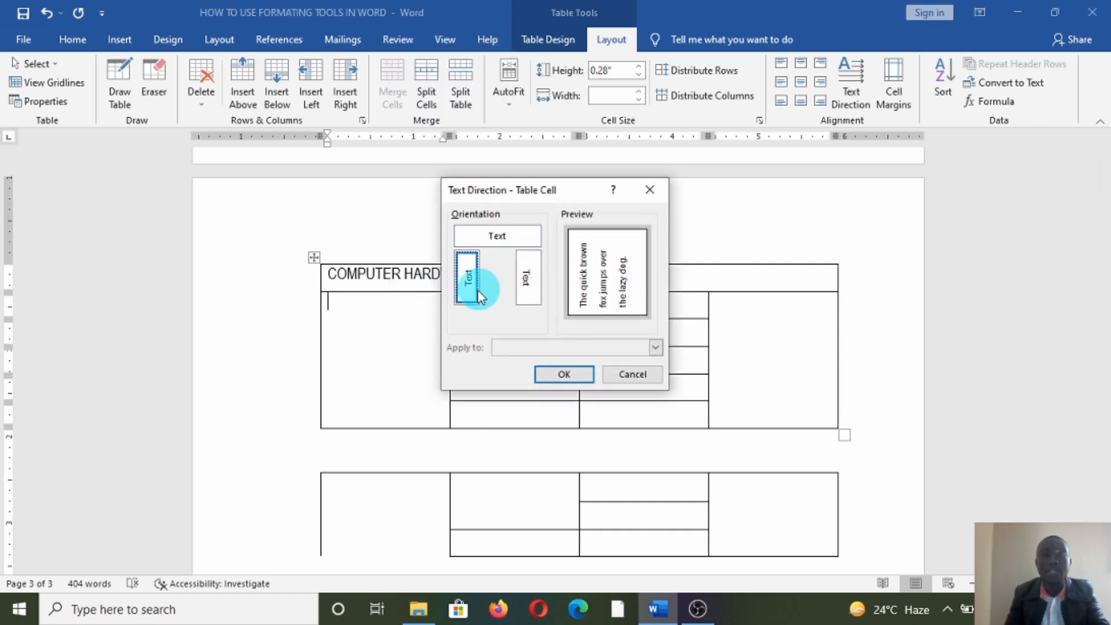
left_click(565, 375)
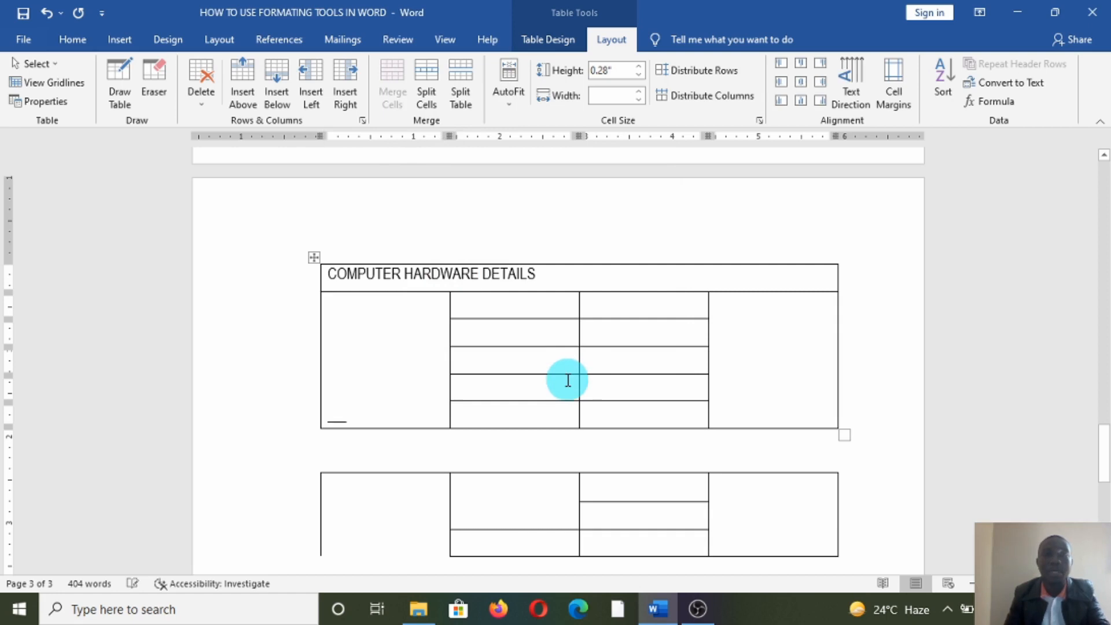
type("BE")
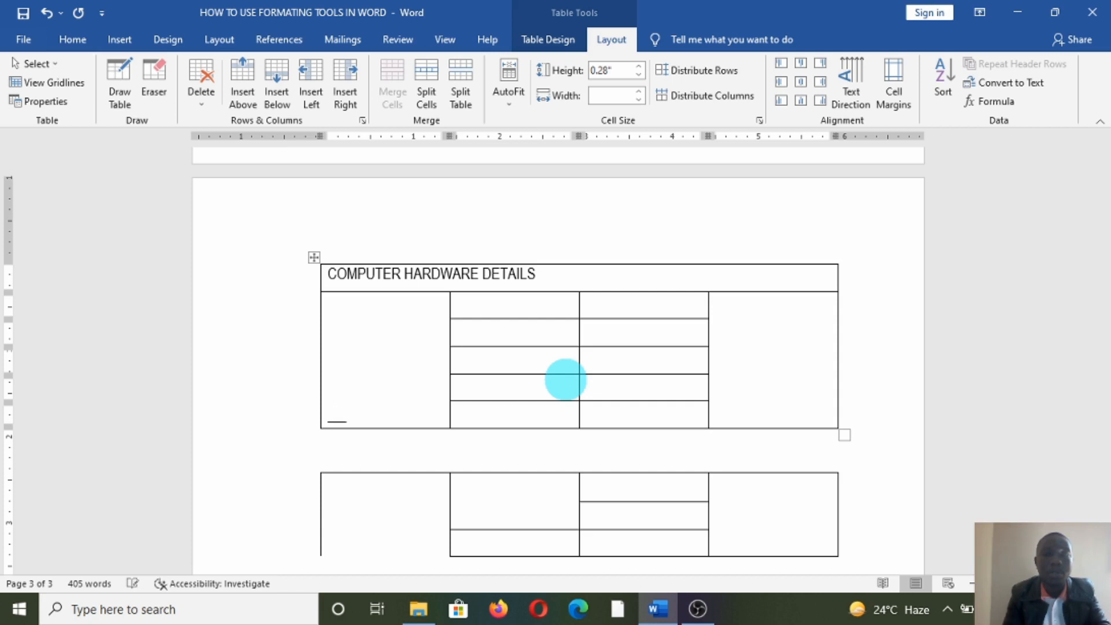
type("INPUT DE")
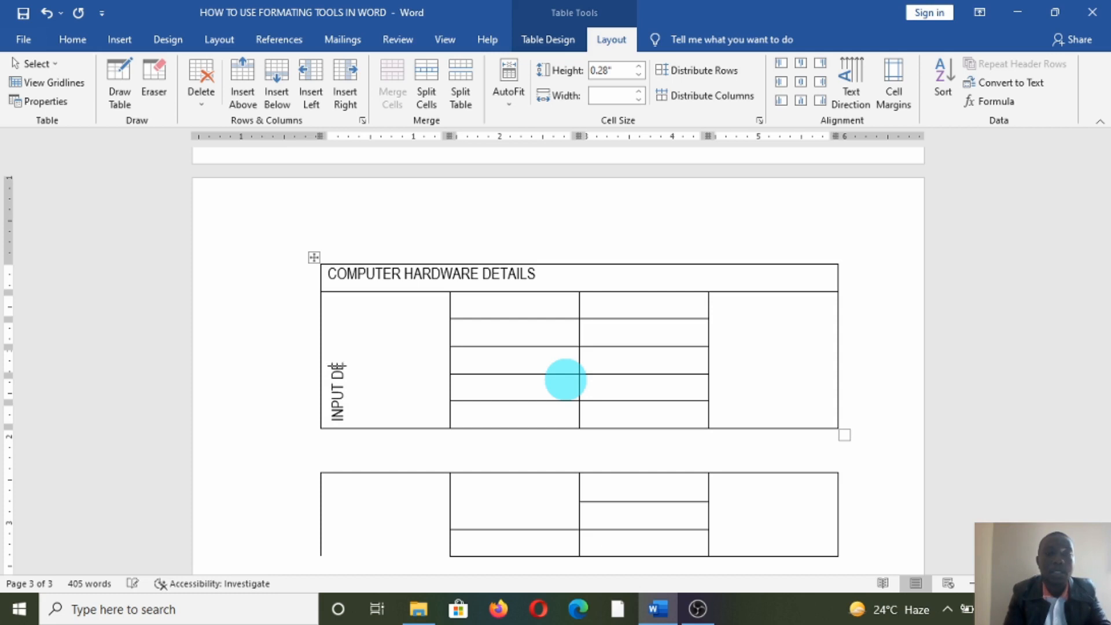
type("VICES")
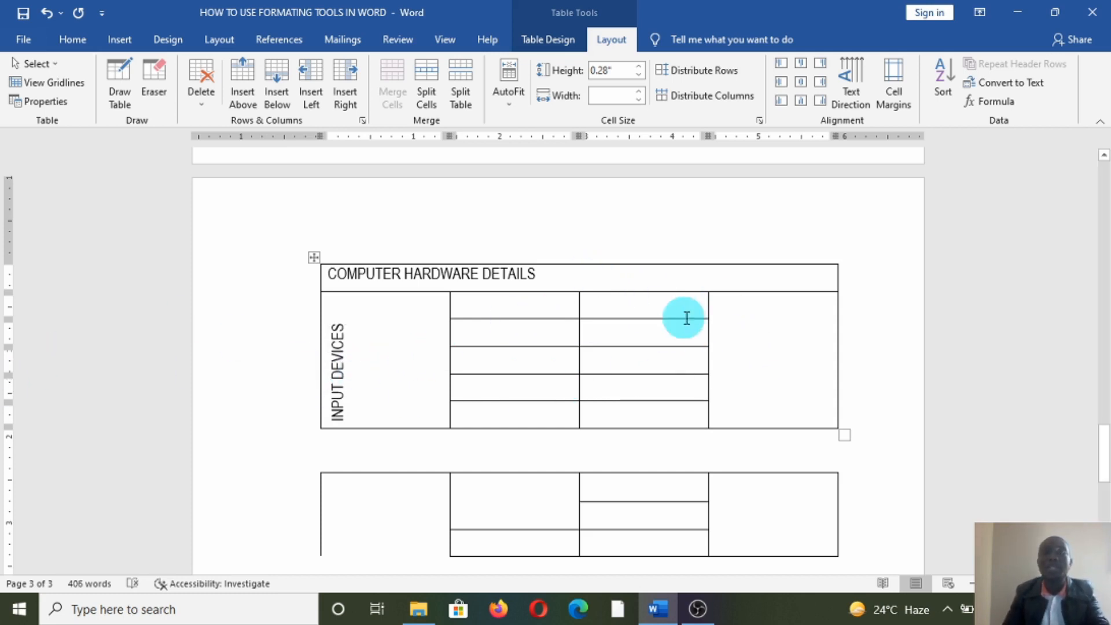
- Bring up the context menu for the right-hand merged cell
left_click(746, 330)
left_click(746, 330)
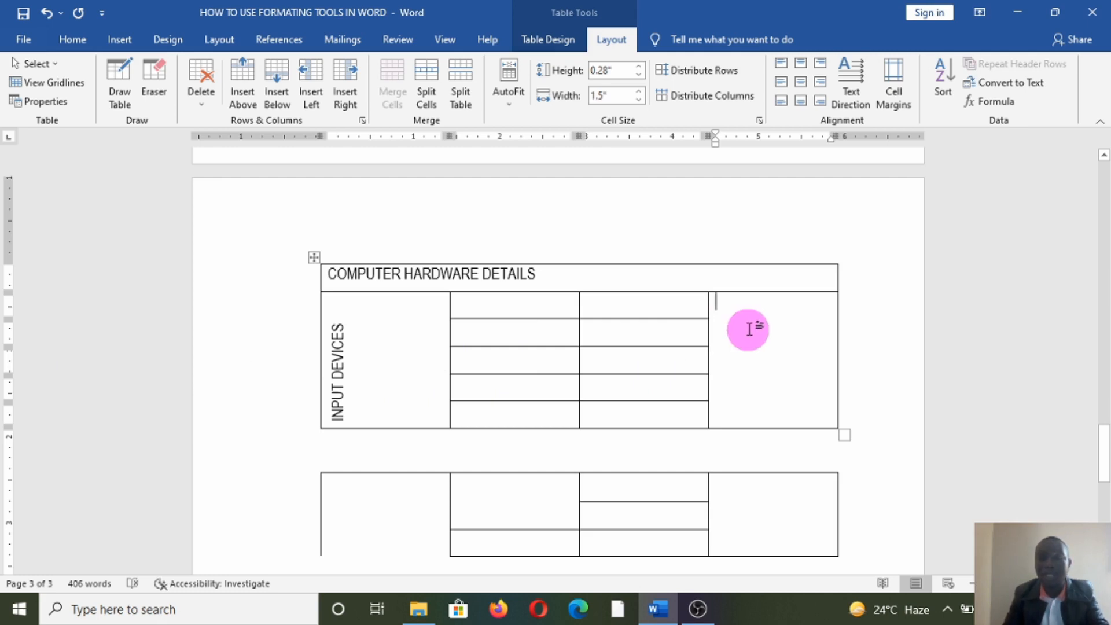
right_click(749, 329)
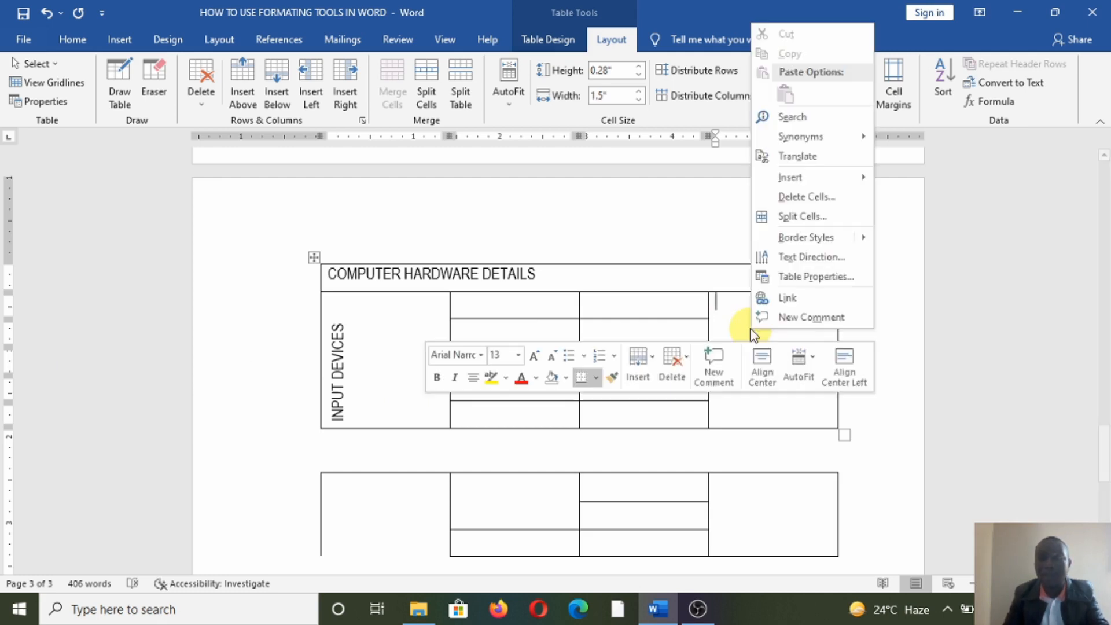
- Rotate the right merged cell's text to run top-to-bottom and type STORAGE DEVICES
left_click(798, 263)
left_click(529, 279)
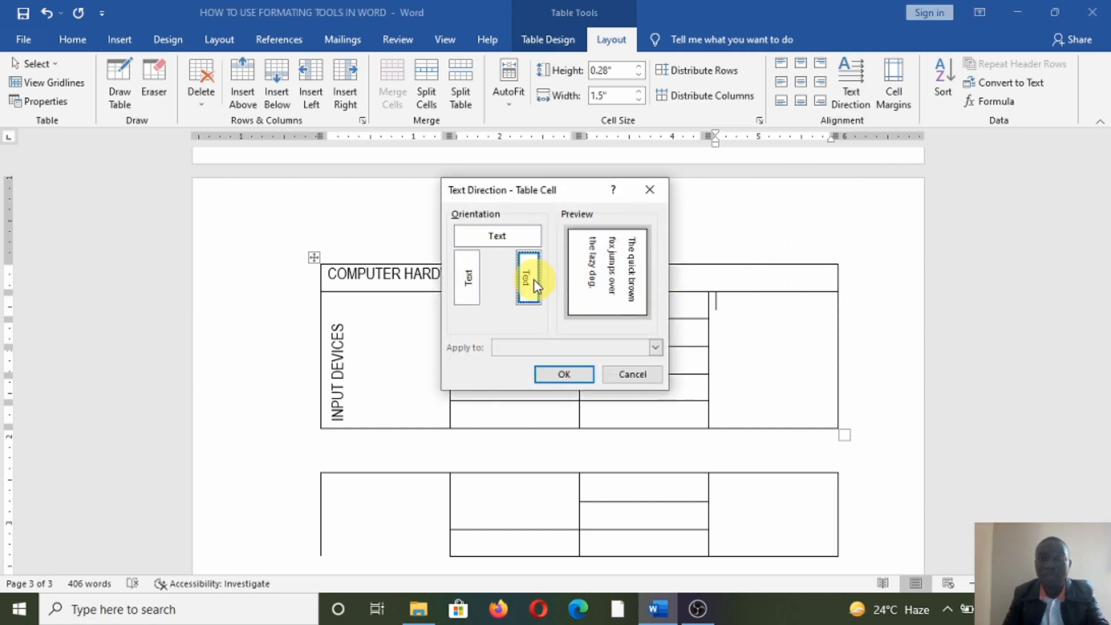
left_click(561, 373)
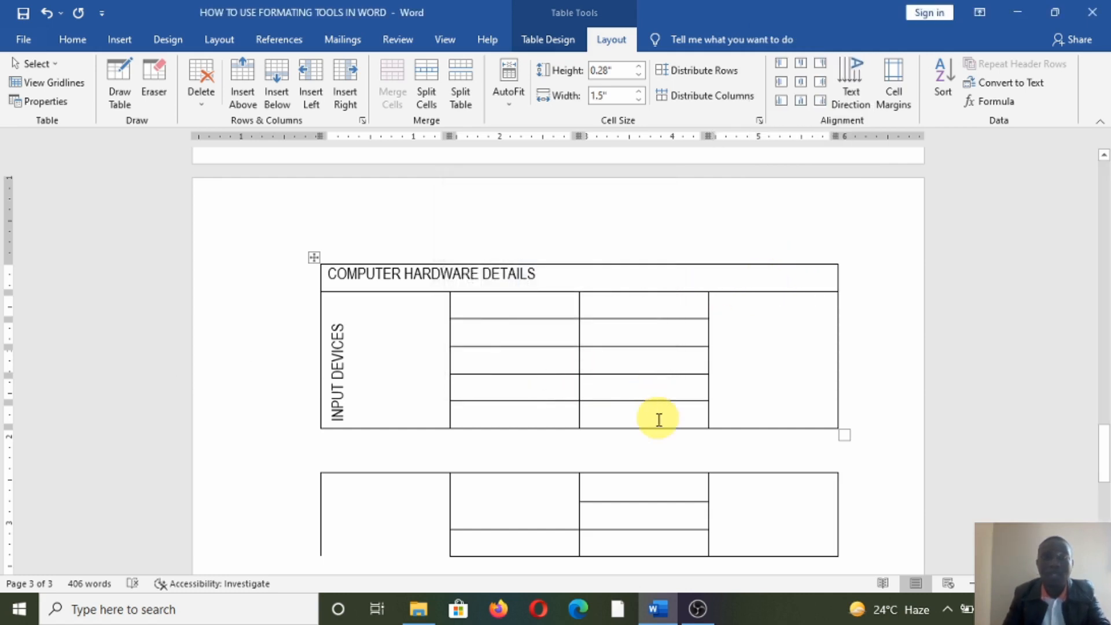
type("St")
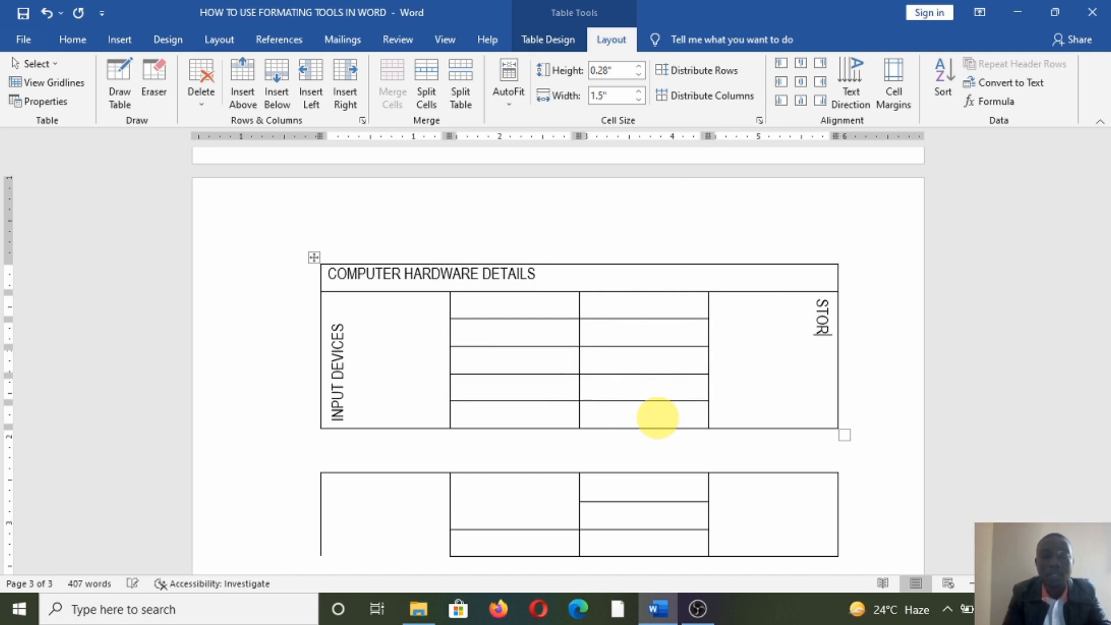
type("ORAGE DEVICES")
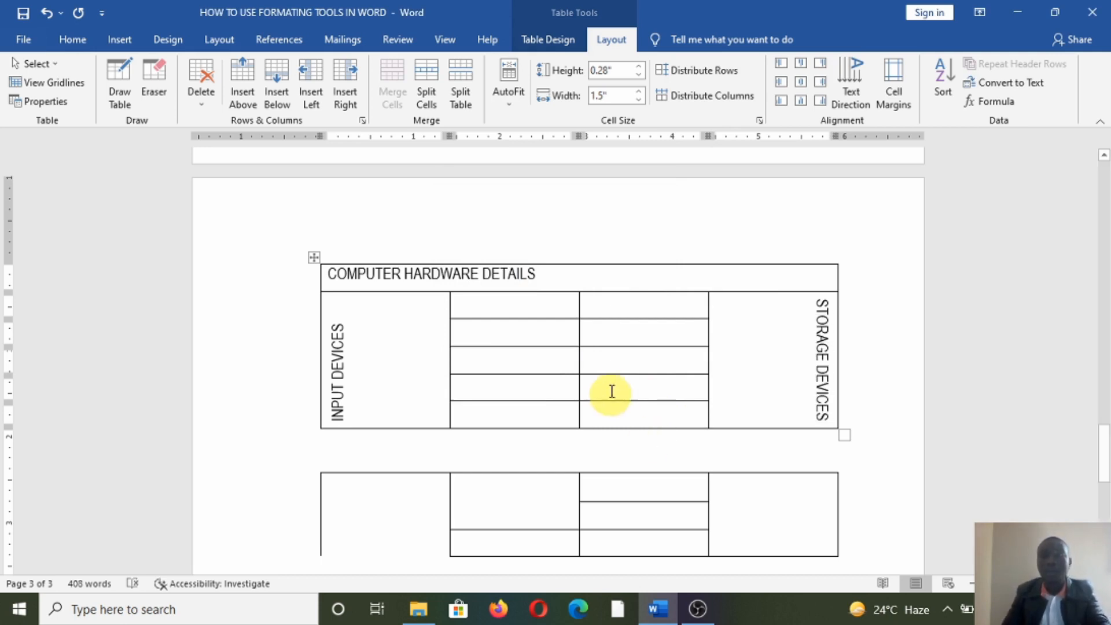
scroll(397, 330, "down", 3)
scroll(549, 398, "up", 2)
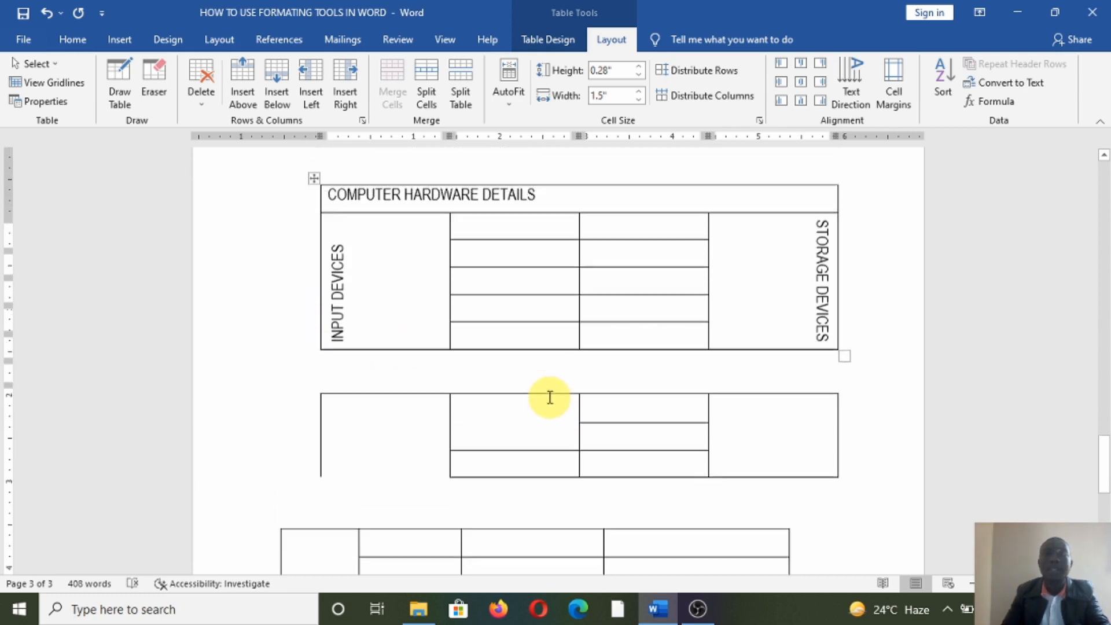
scroll(550, 398, "up", 1)
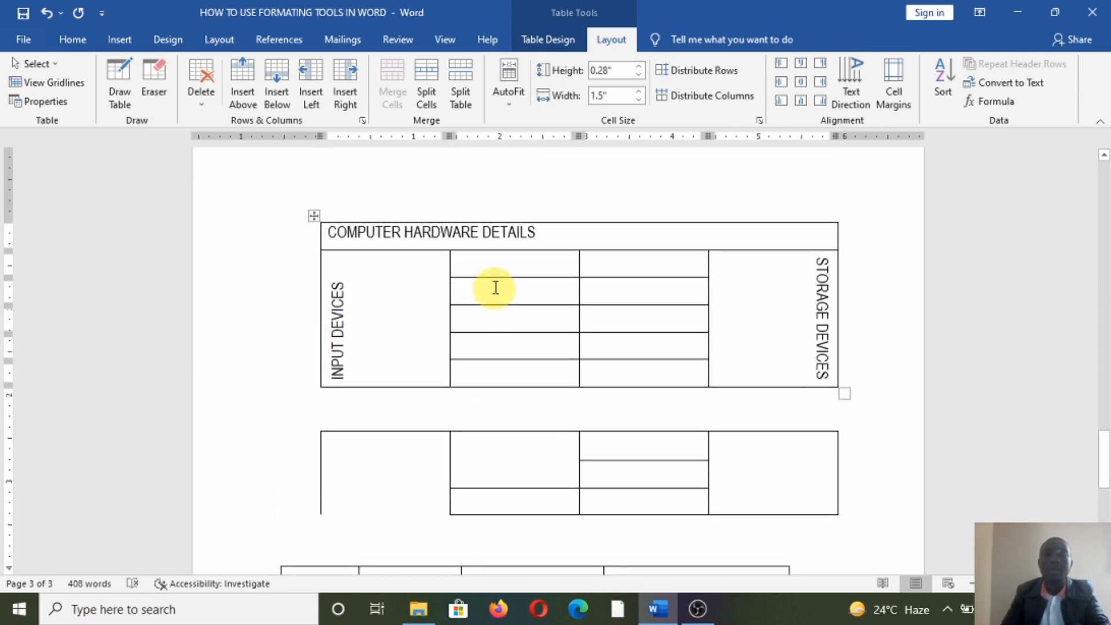
left_click(506, 265)
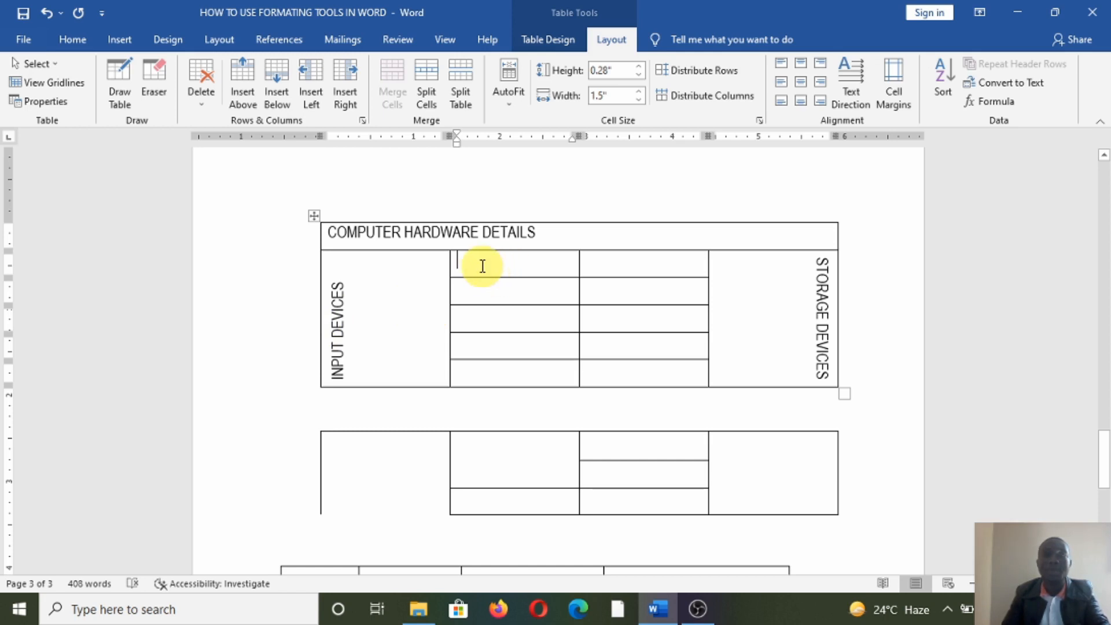
- Insert the Desktop photo IMG-20211107-WA0013 into the second column's top cell
left_click(119, 42)
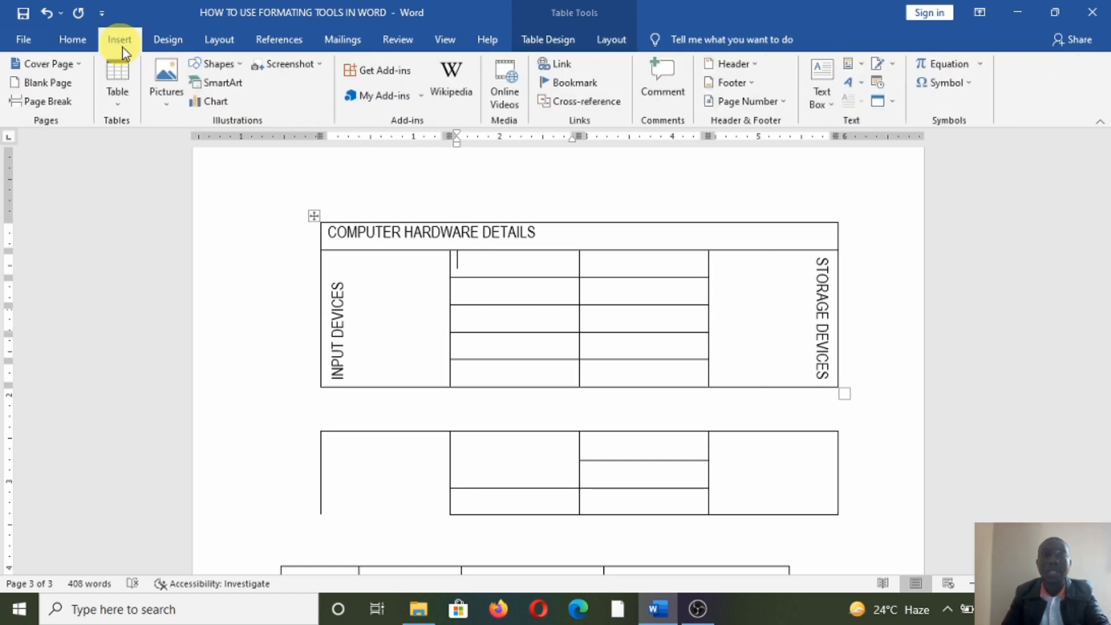
left_click(165, 103)
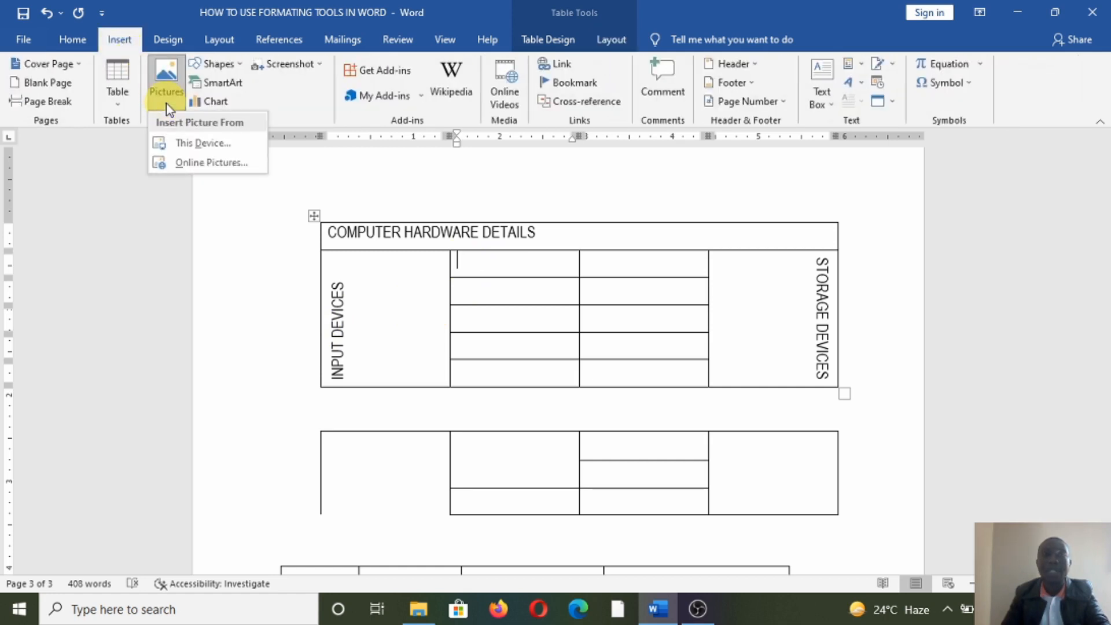
left_click(199, 143)
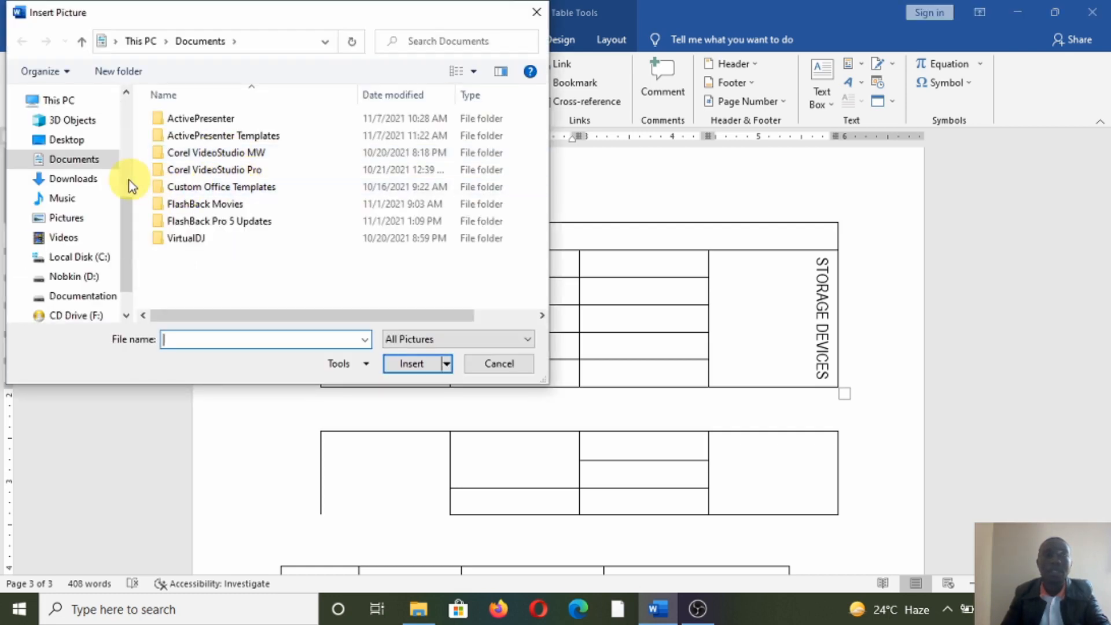
scroll(105, 292, "down", 1)
scroll(105, 292, "up", 1)
left_click(66, 140)
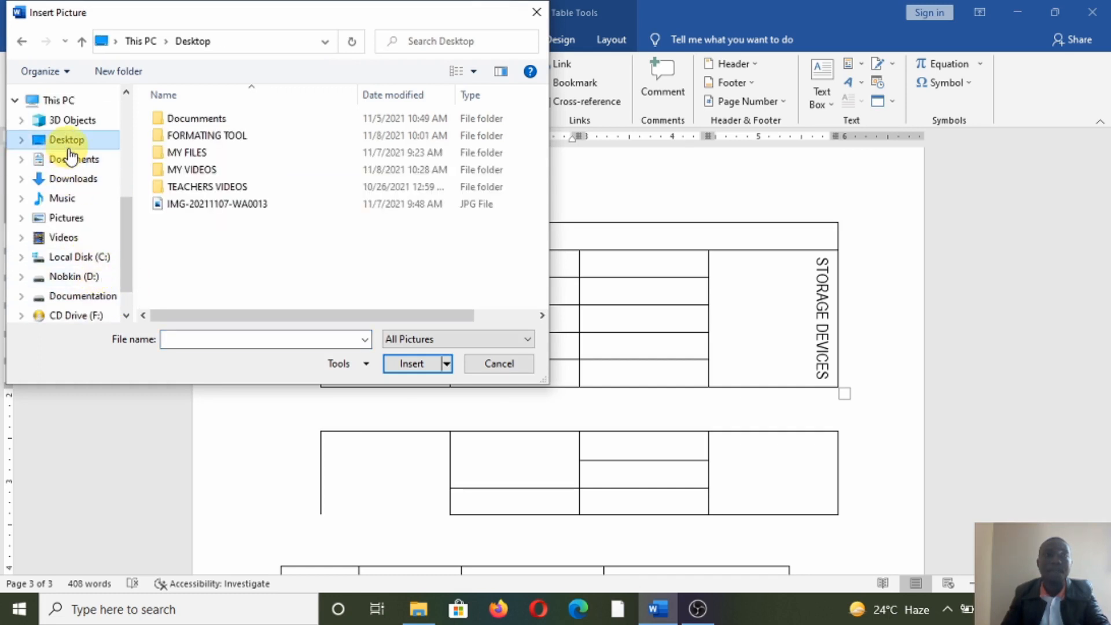
left_click(194, 205)
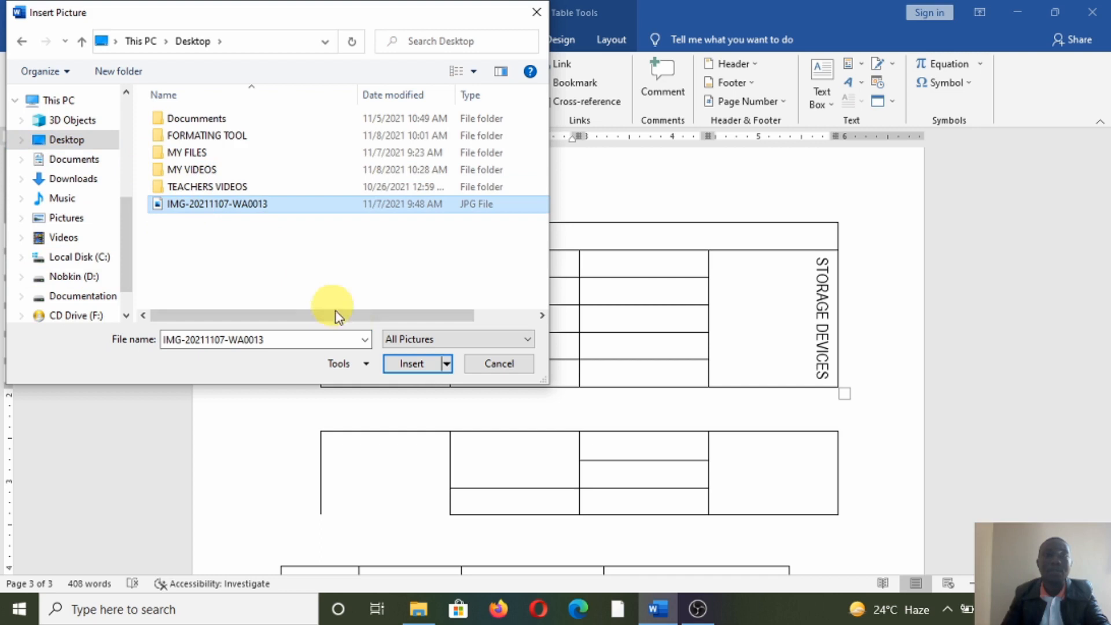
left_click(410, 365)
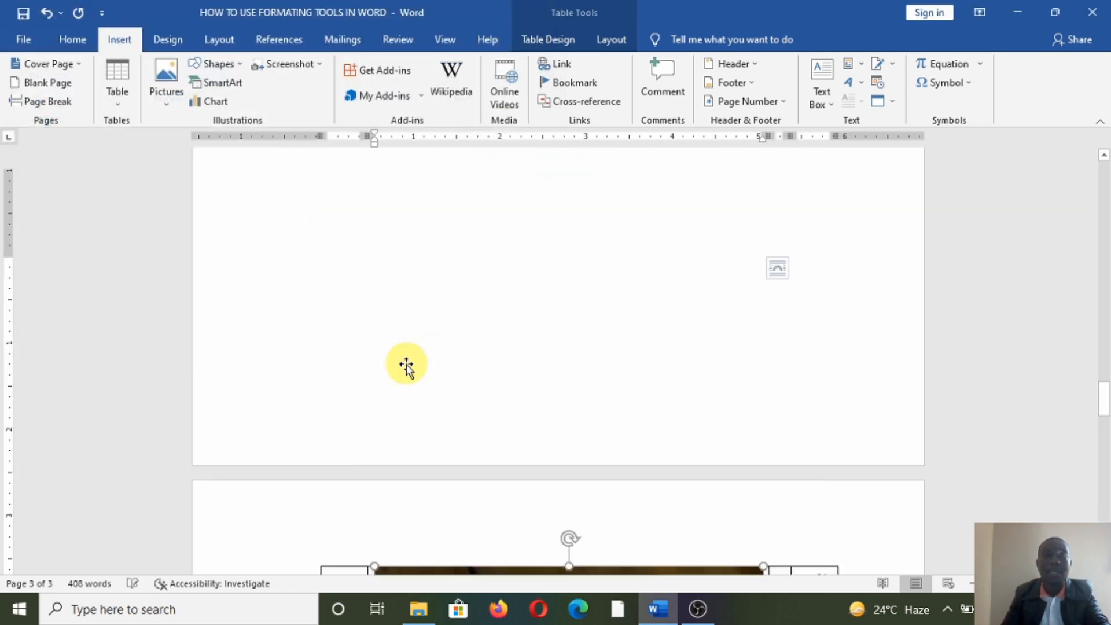
- Shrink the photo to about 1.07" × 1.14" so it fits inside its cell
scroll(574, 433, "down", 2)
scroll(572, 427, "up", 4)
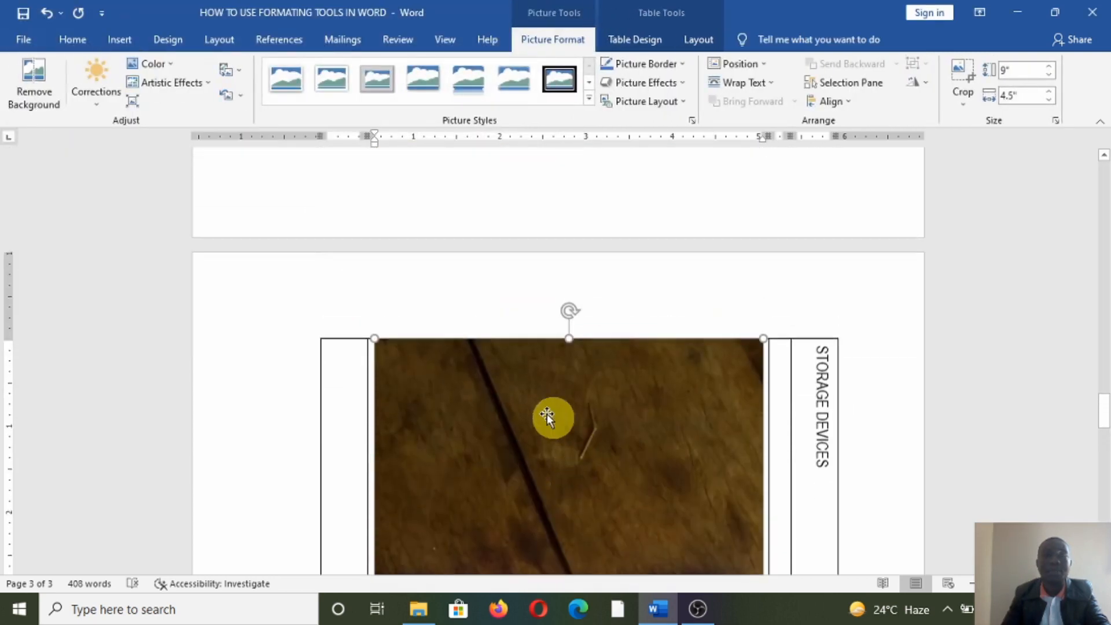
left_click_drag(373, 342, 586, 529)
scroll(590, 513, "down", 5)
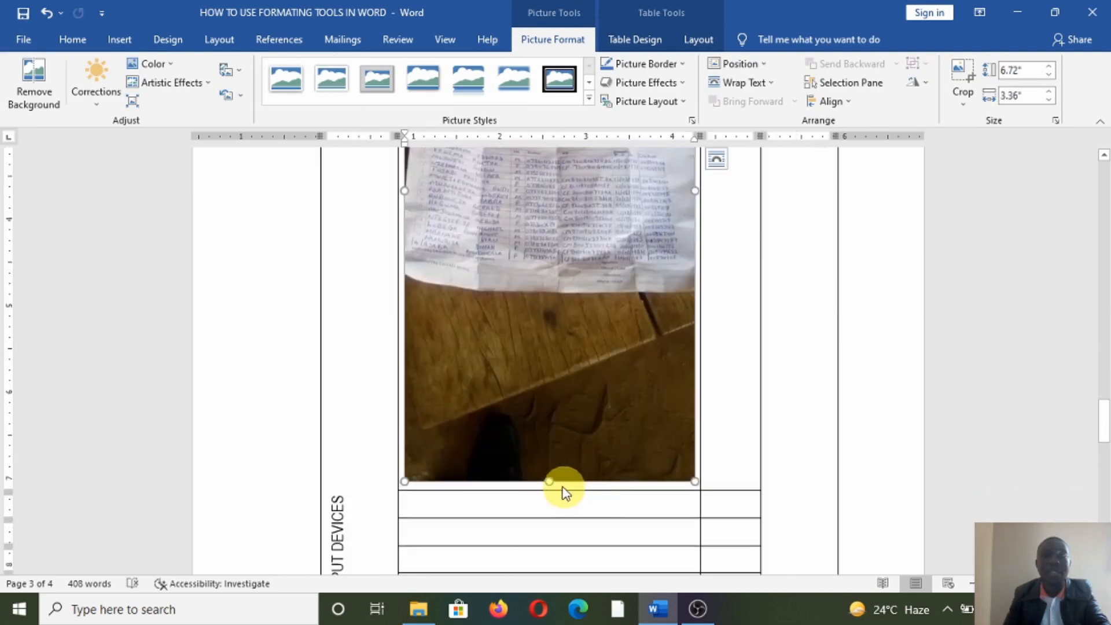
scroll(547, 451, "down", 3)
left_click_drag(533, 269, 523, 151)
left_click_drag(691, 544, 504, 297)
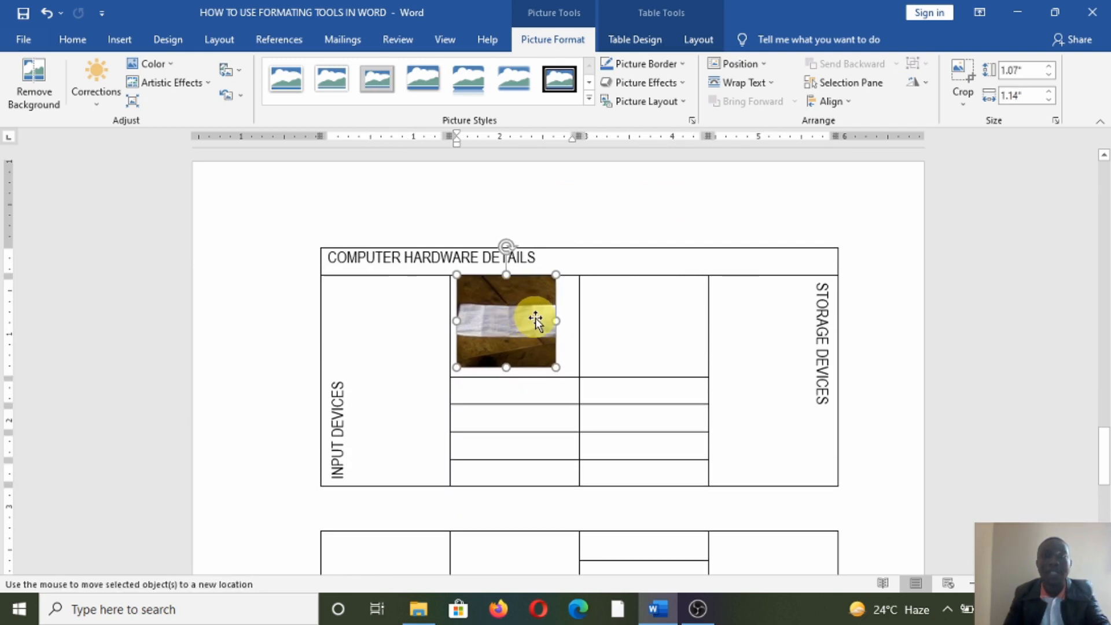
left_click(630, 345)
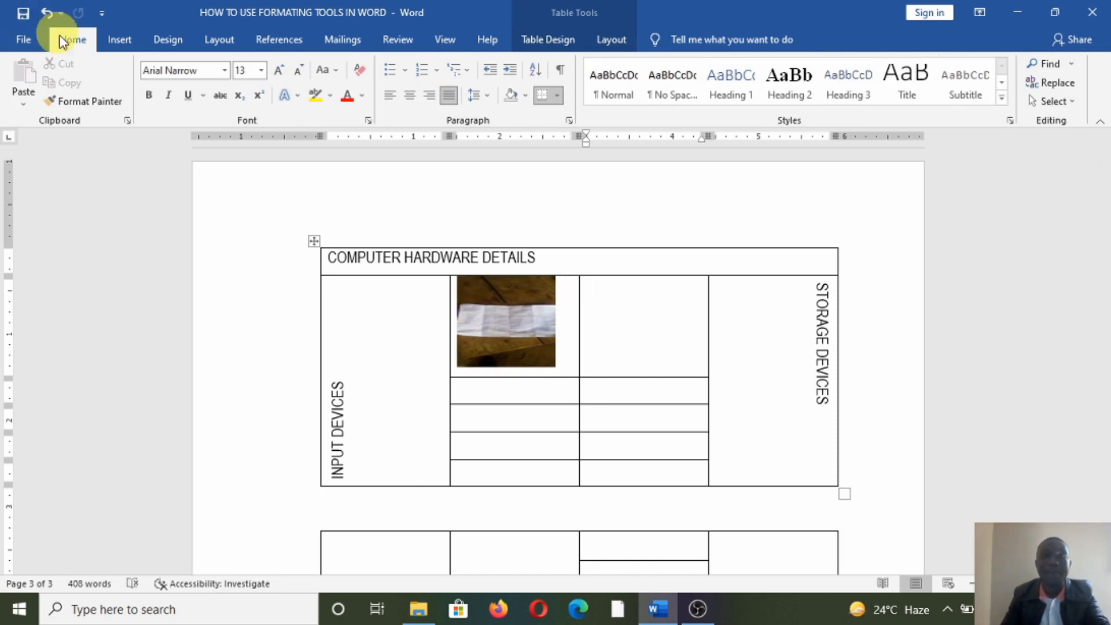
- Draw a Basic Shapes smiley face, about 0.81" × 0.8", in the third column's top cell
left_click(120, 41)
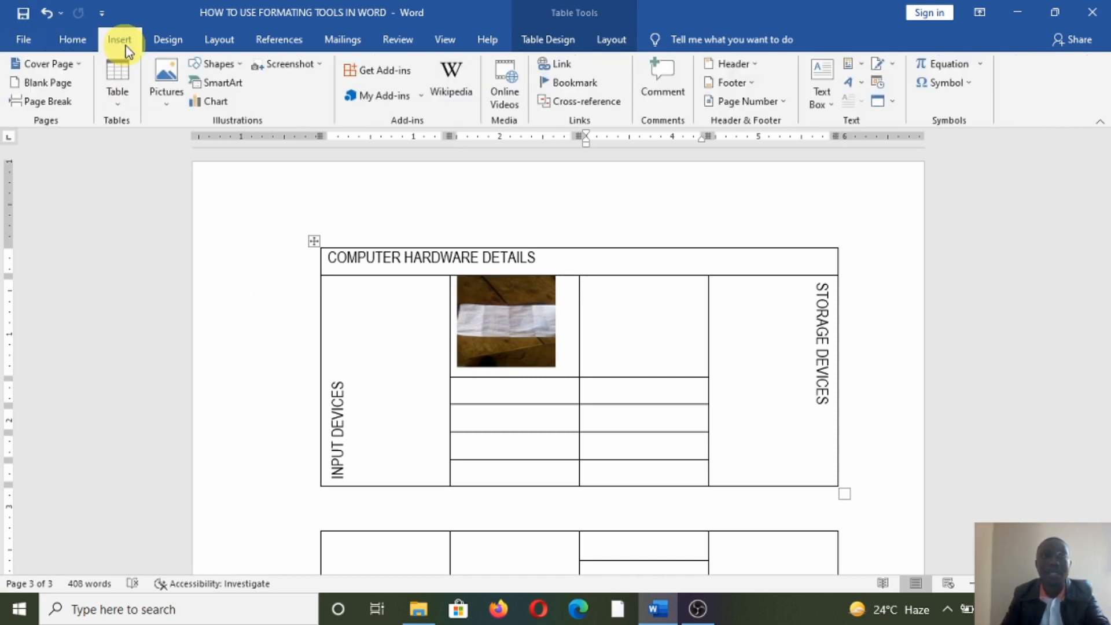
left_click(239, 66)
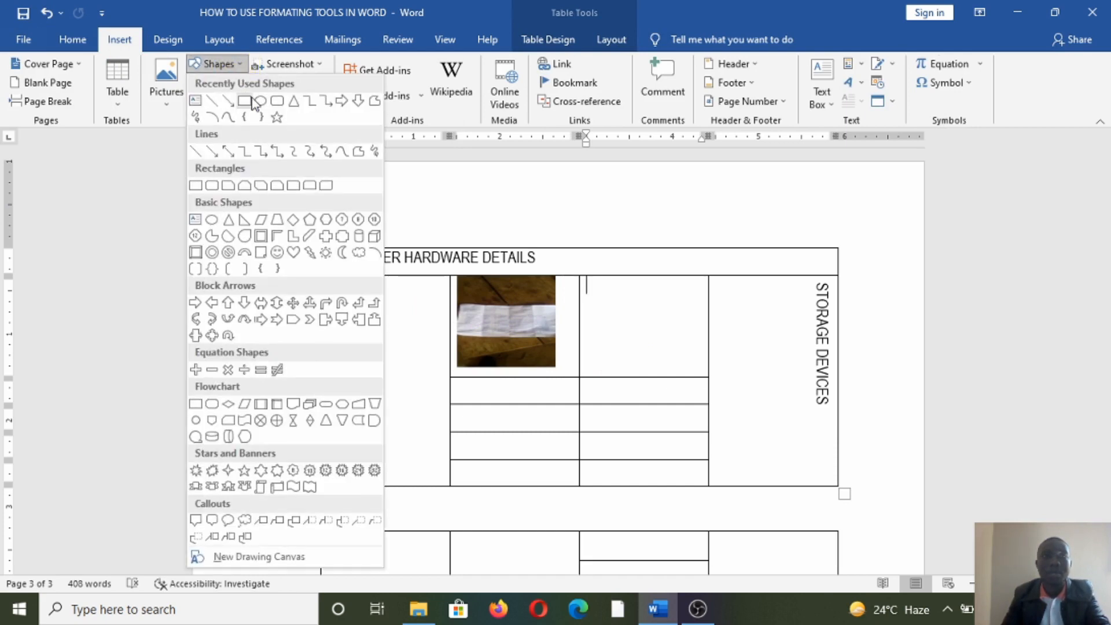
left_click(277, 253)
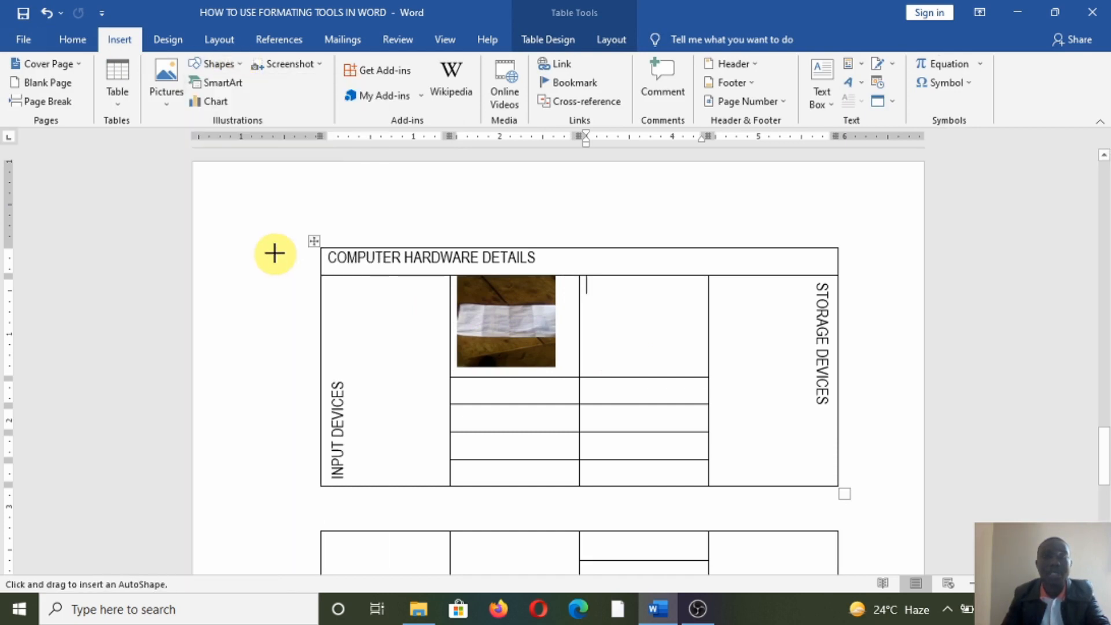
left_click(237, 72)
left_click(276, 259)
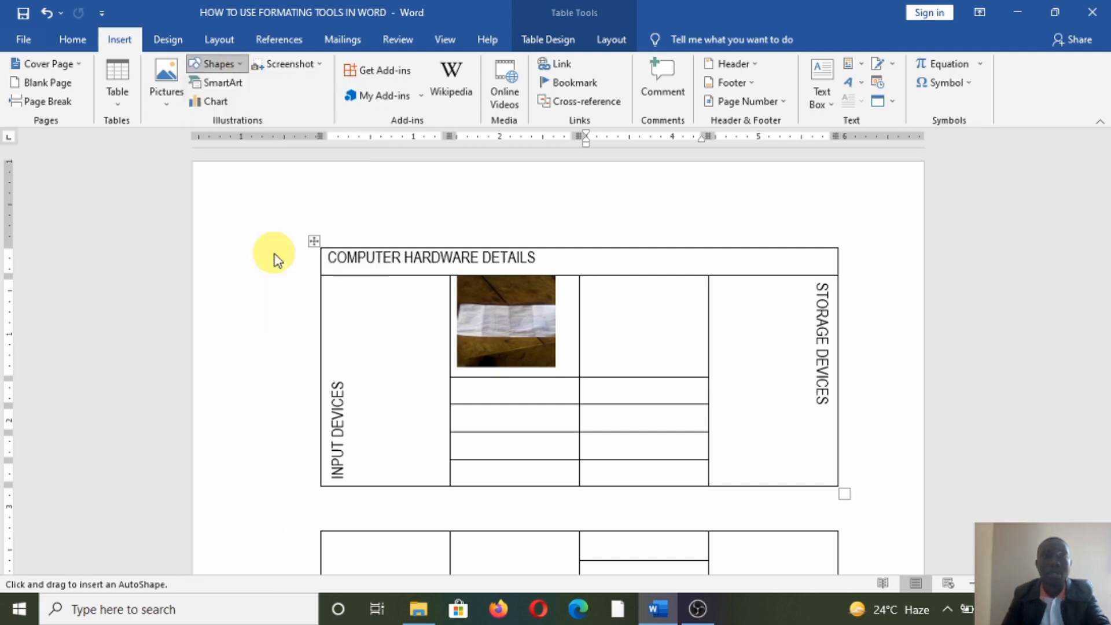
left_click(241, 71)
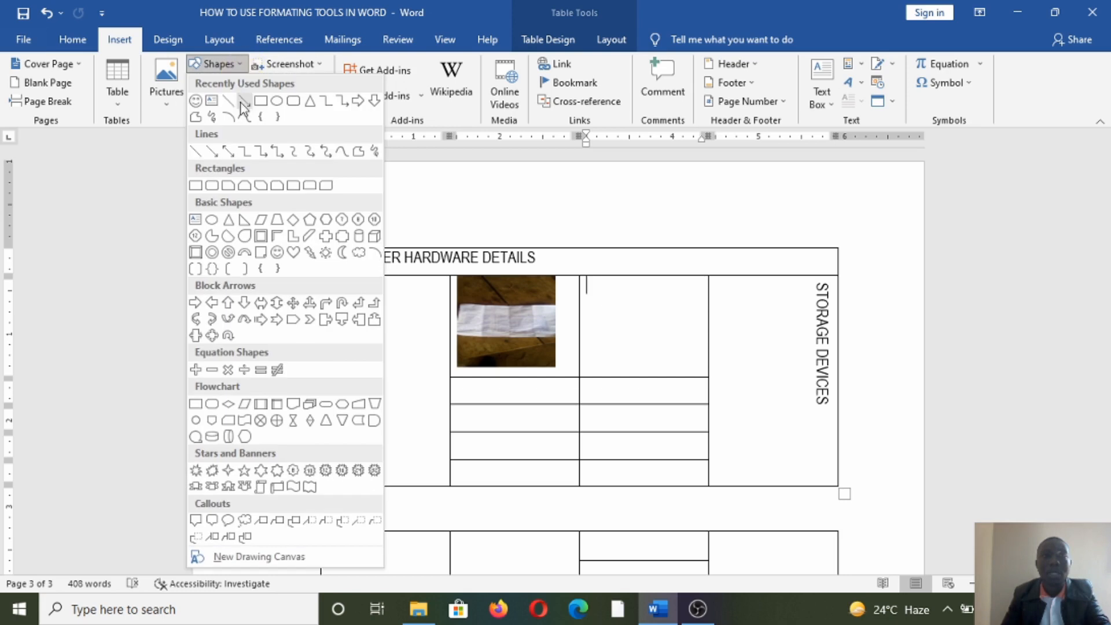
left_click(278, 254)
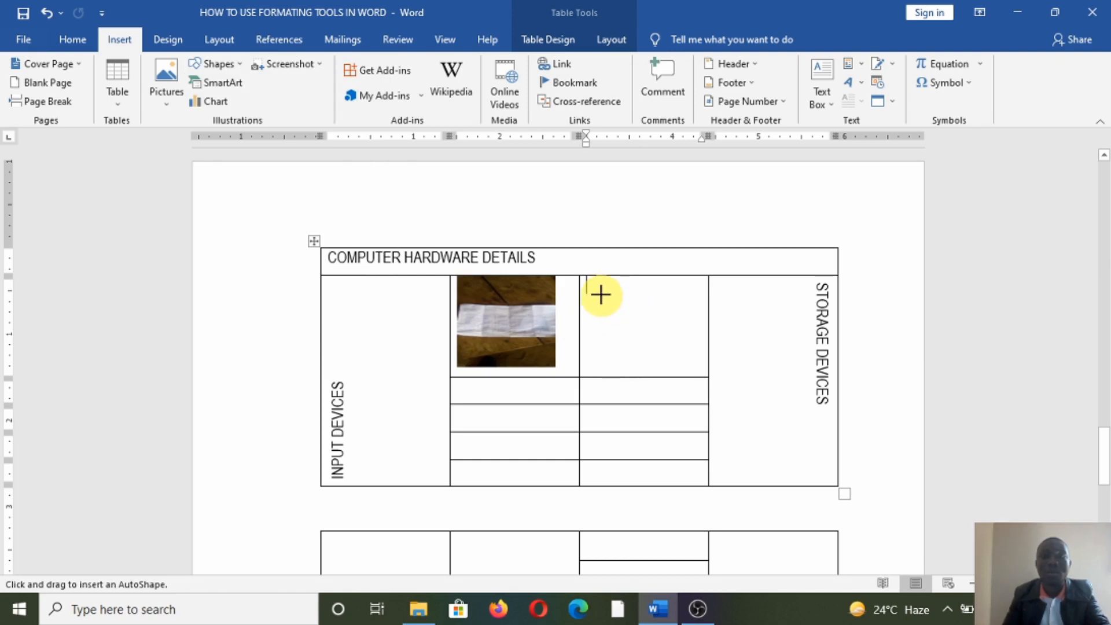
left_click_drag(604, 299, 669, 366)
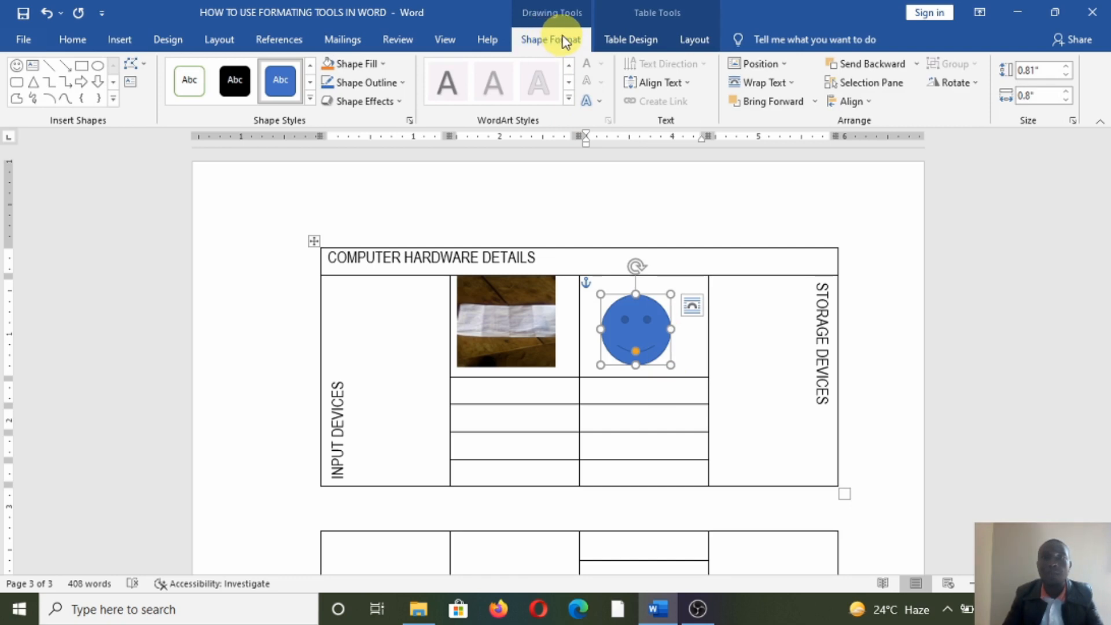
- Change the smiley face's fill colour to green
left_click(331, 64)
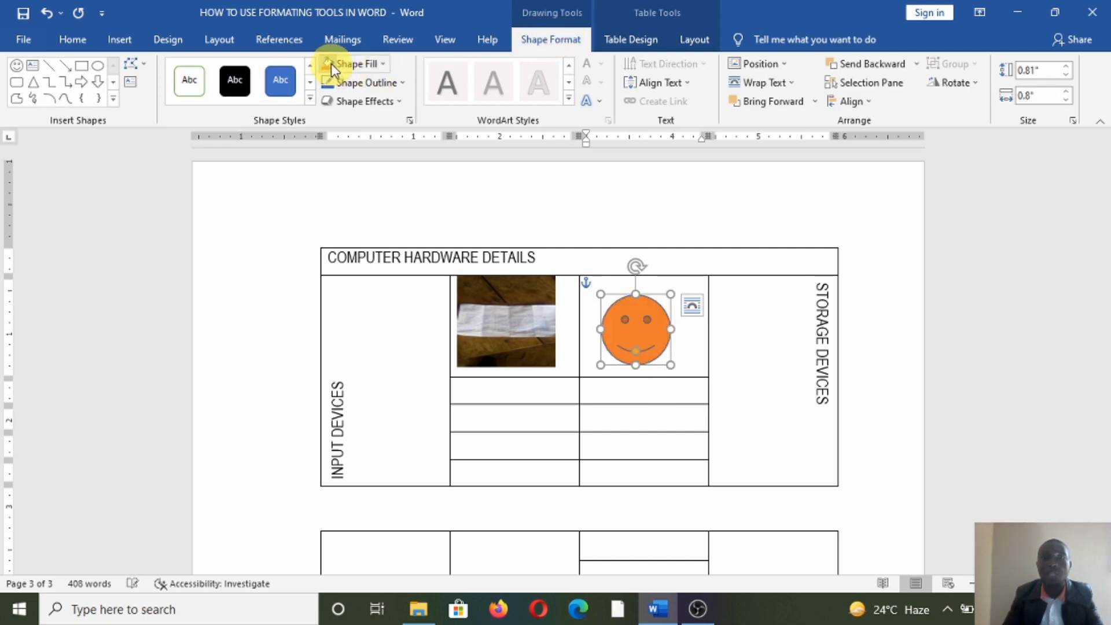
left_click(383, 63)
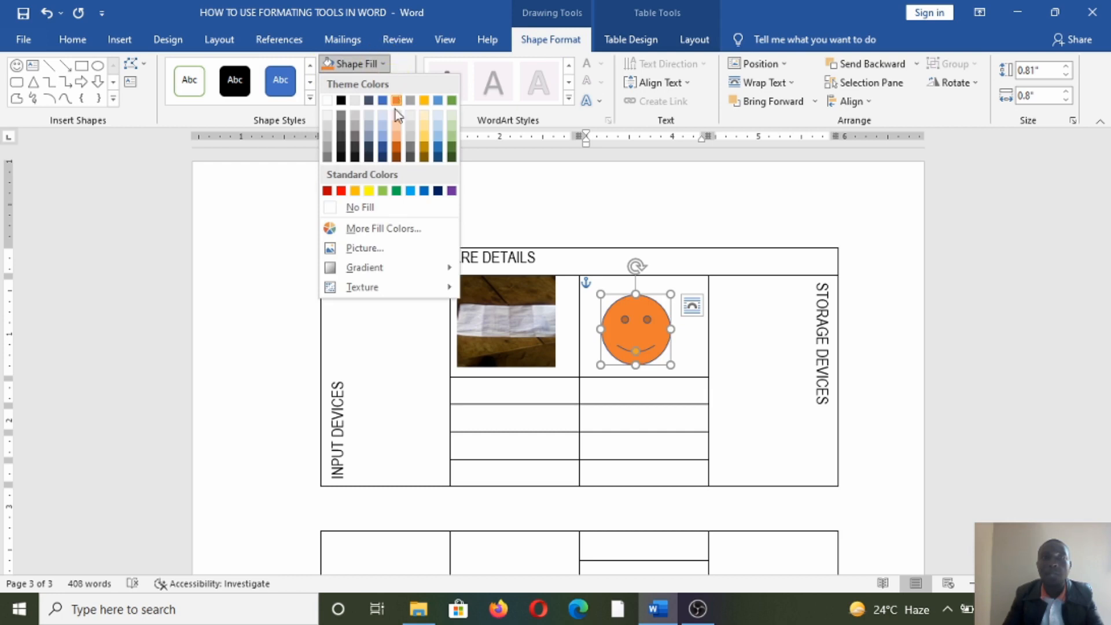
left_click(398, 190)
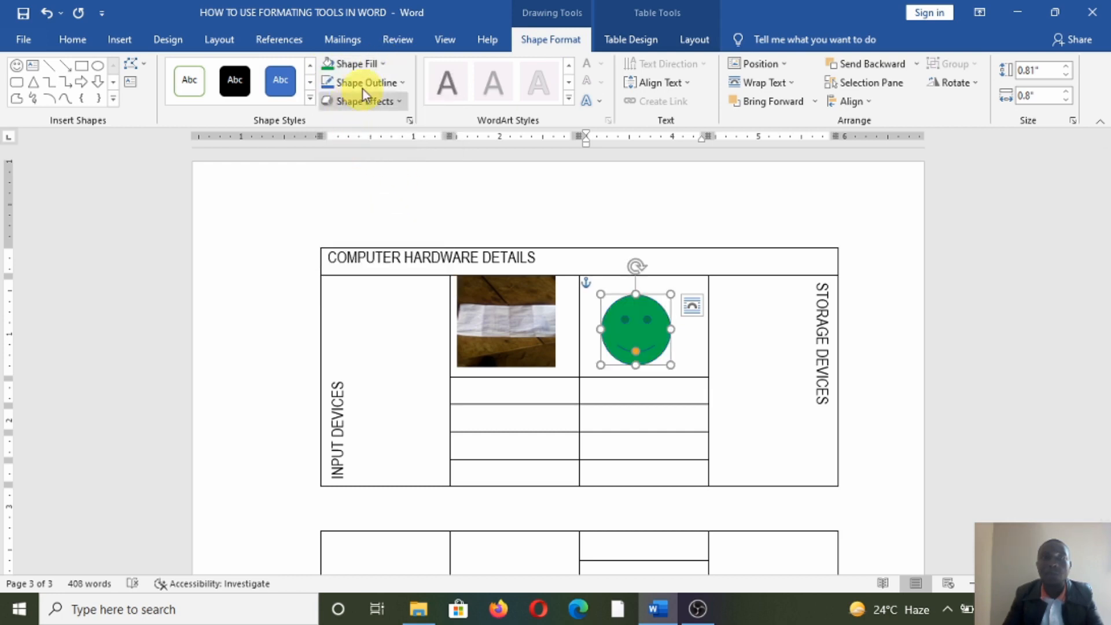
- Give the smiley a dark red outline with 3 pt weight
left_click(377, 85)
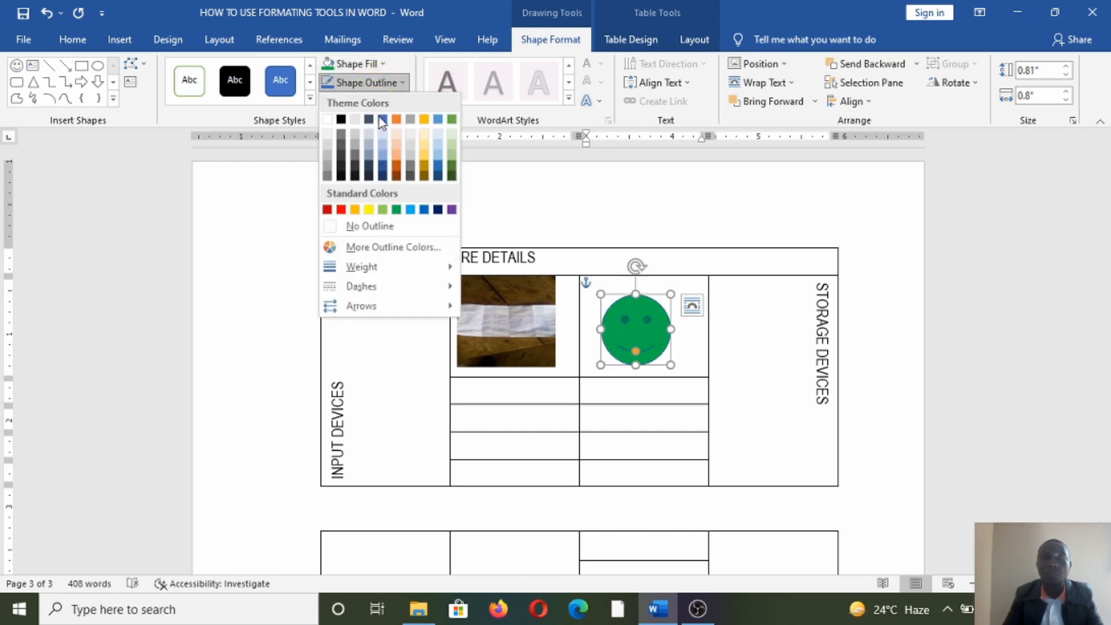
left_click(328, 210)
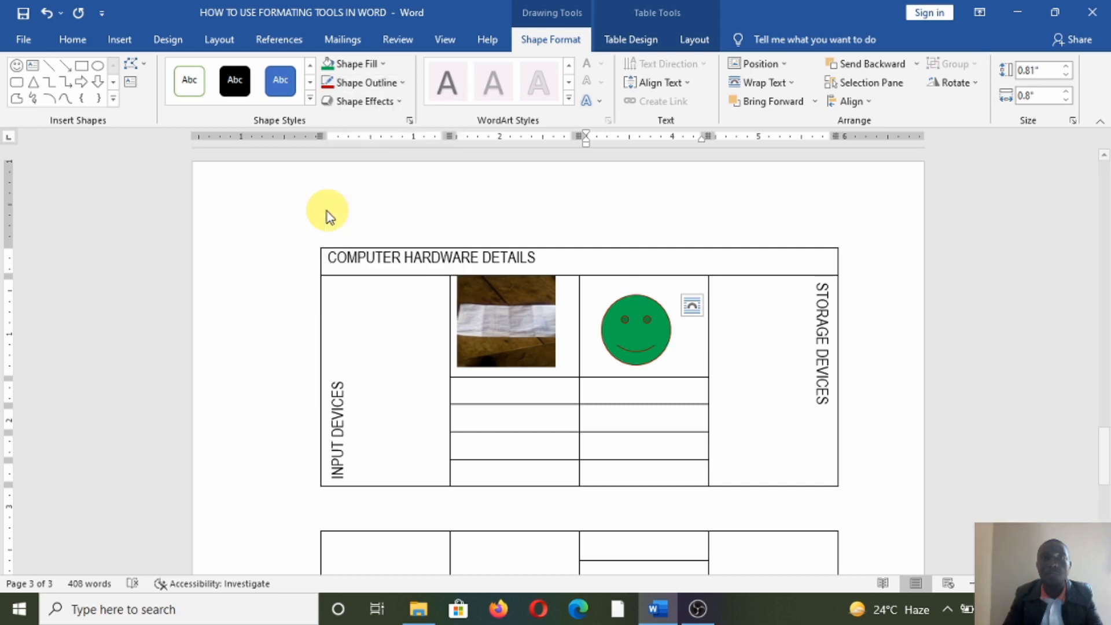
left_click(382, 83)
mouse_move(403, 272)
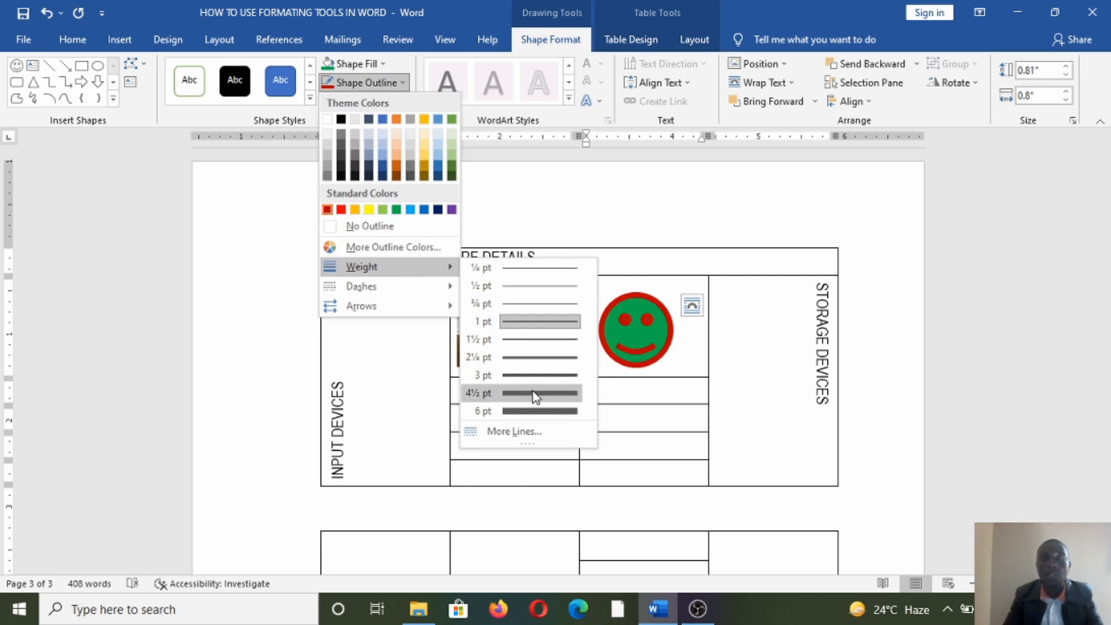
left_click(538, 376)
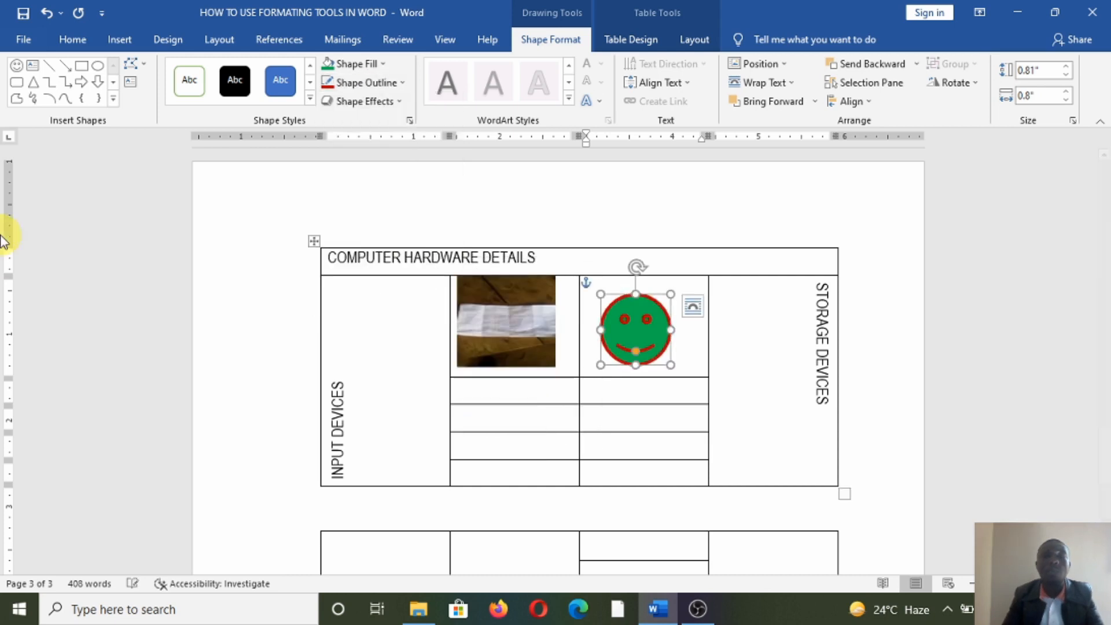
left_click(756, 364)
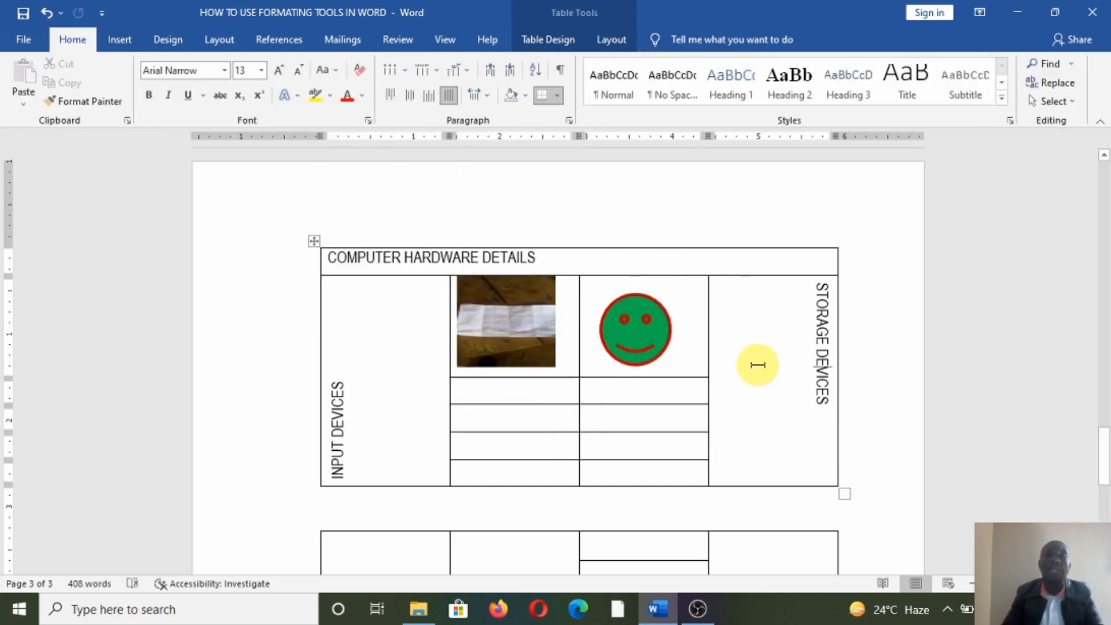
- Select the three rows of empty cells under the photo and smiley in both middle columns
scroll(765, 357, "up", 4)
scroll(767, 355, "down", 6)
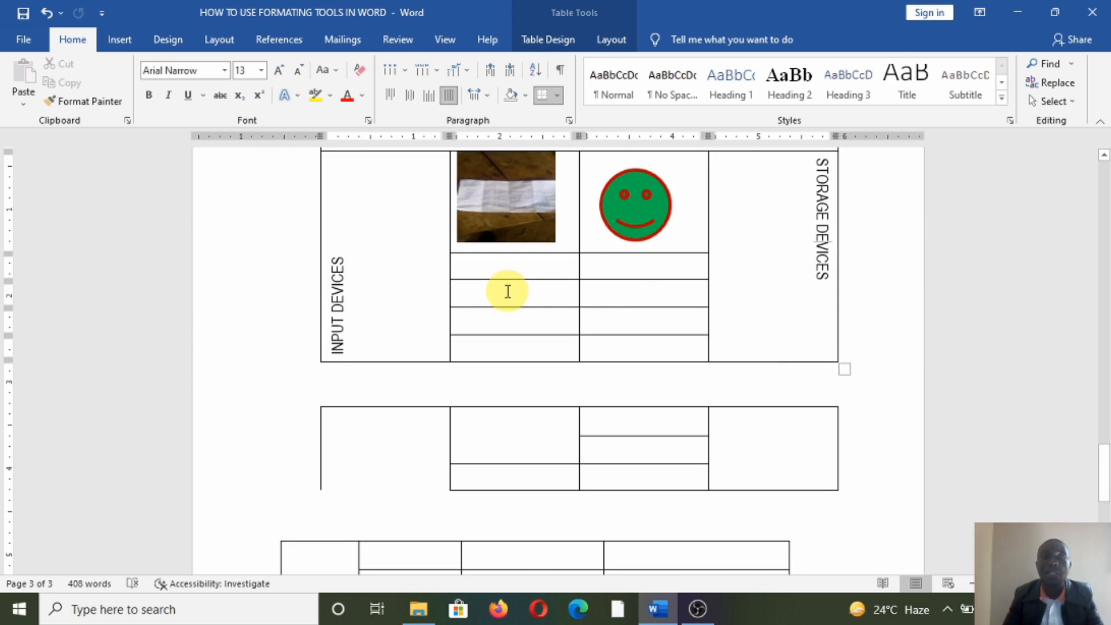
left_click_drag(506, 293, 533, 339)
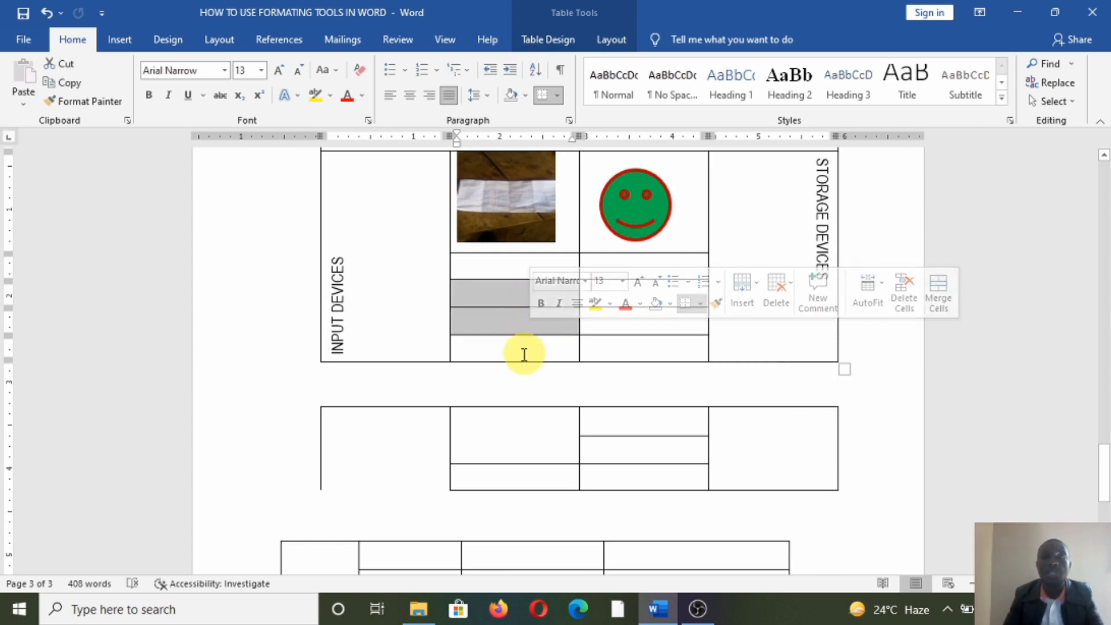
scroll(523, 354, "up", 3)
left_click_drag(533, 431, 623, 489)
scroll(623, 486, "down", 4)
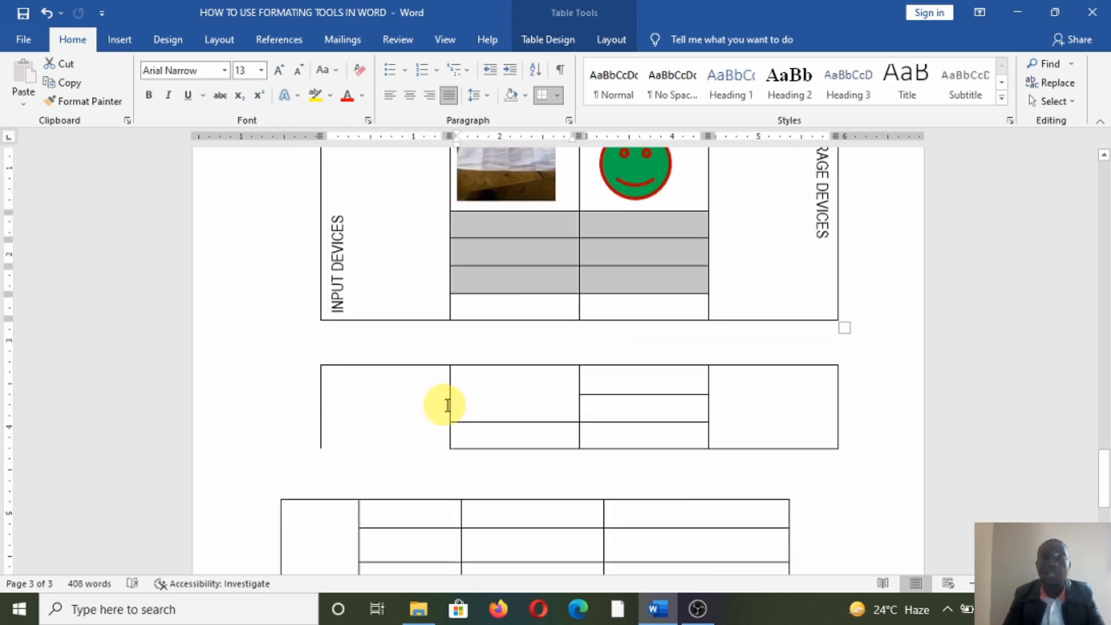
scroll(462, 404, "down", 3)
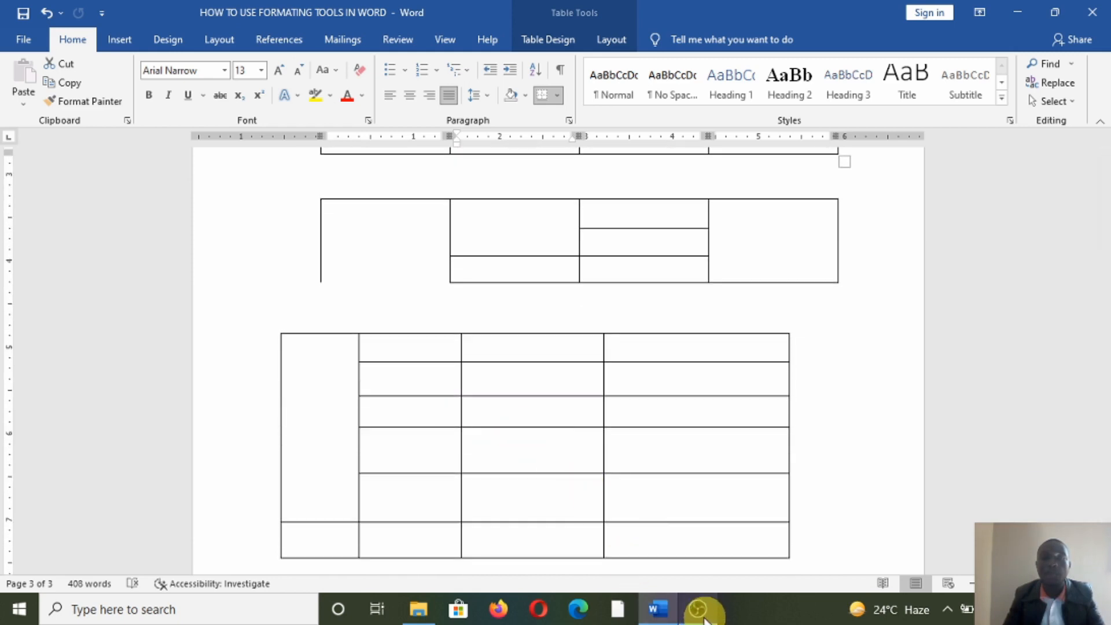
scroll(558, 345, "up", 2)
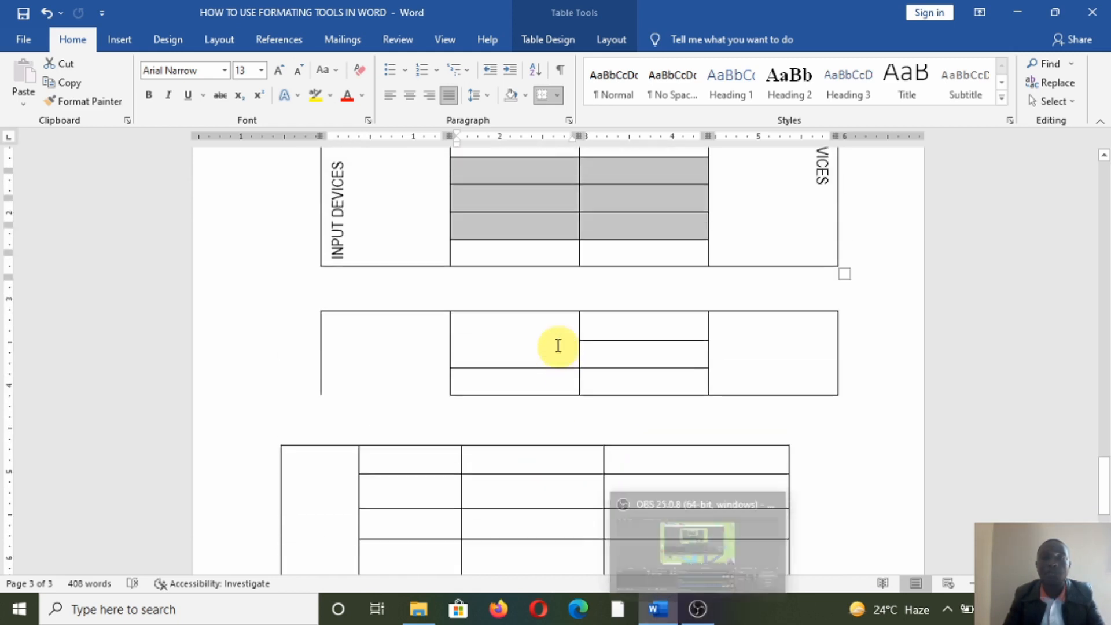